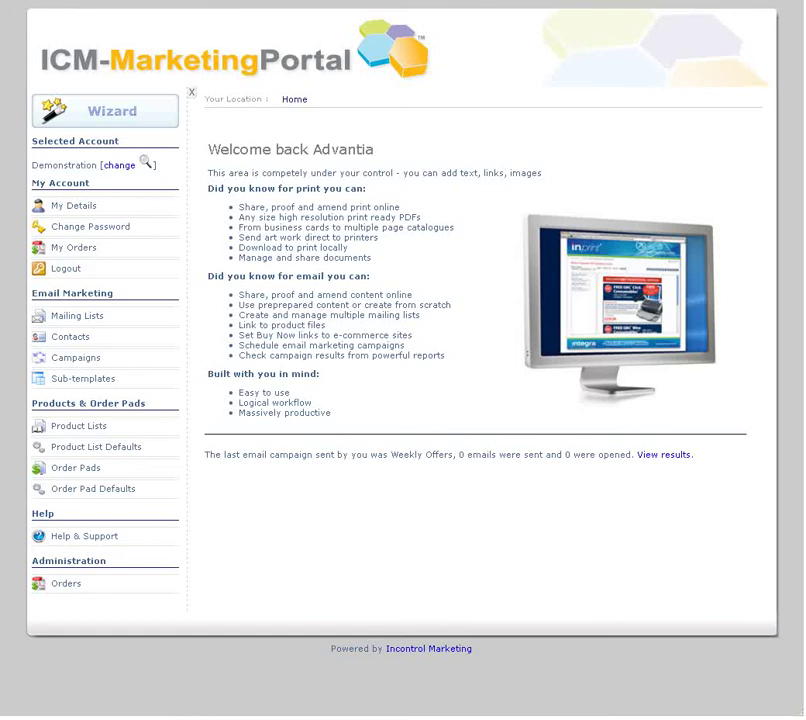
Review the email mailing lists and their custom fields, and compare them with the demonstration contacts spreadsheet
click(88, 316)
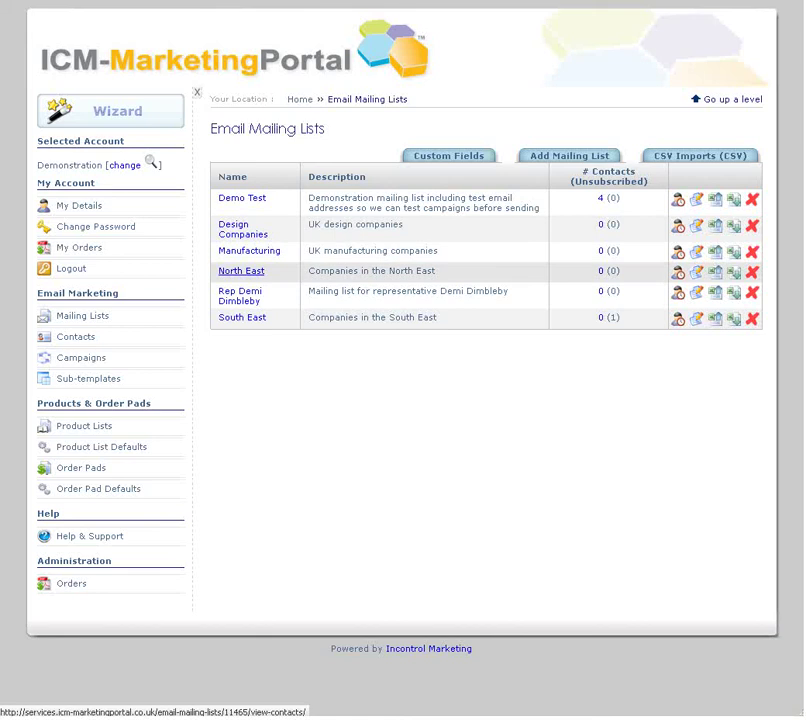
click(438, 377)
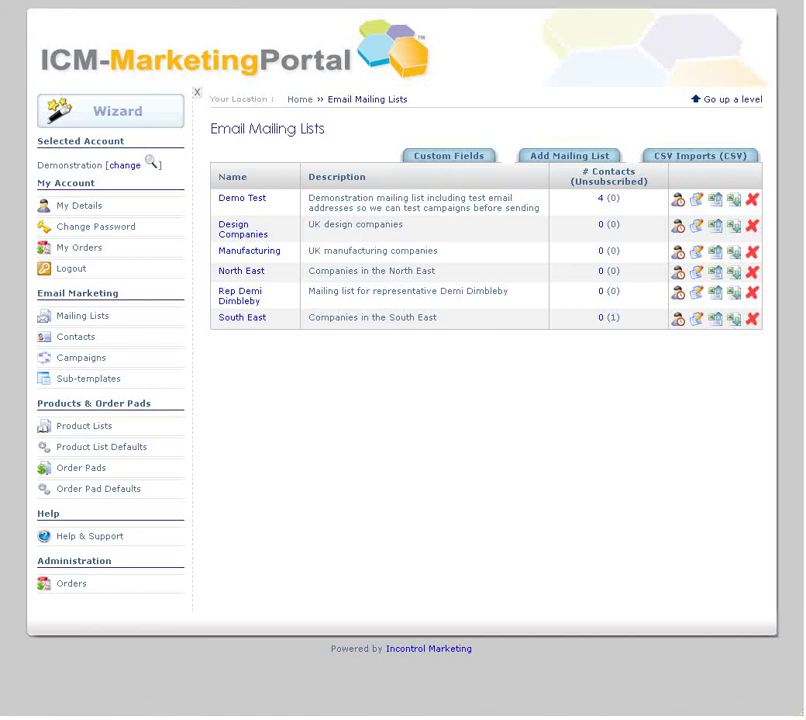
click(437, 153)
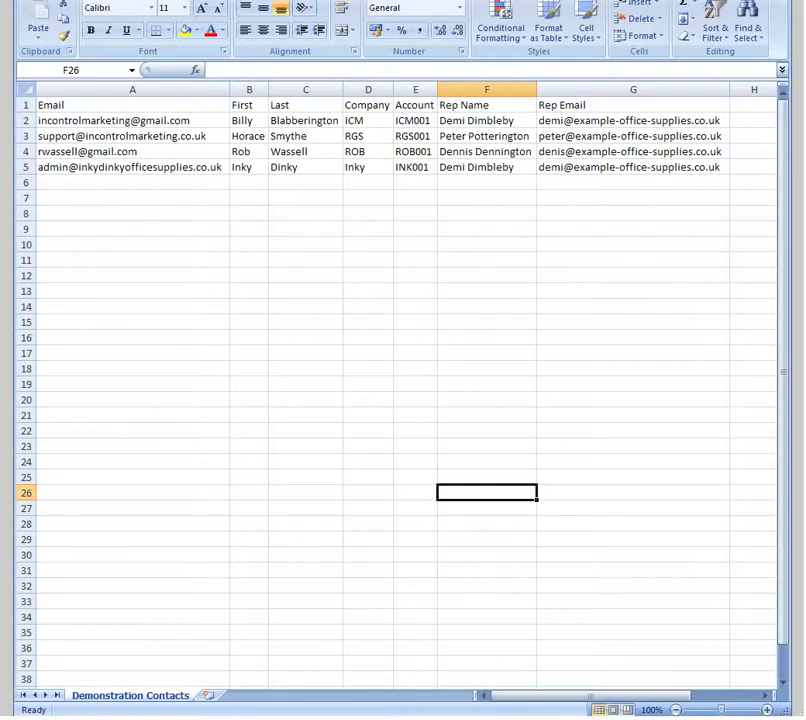
click(524, 383)
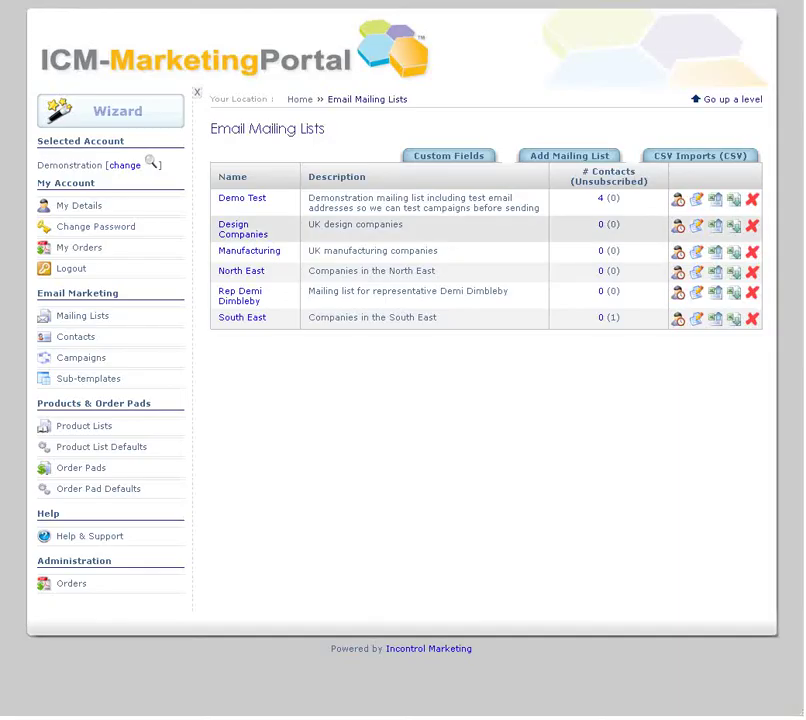
Upload Demonstration Contacts.csv to the Demo Test mailing list, ignoring line 1 and accepting the "Who can I send email to?" guide
click(696, 198)
click(579, 369)
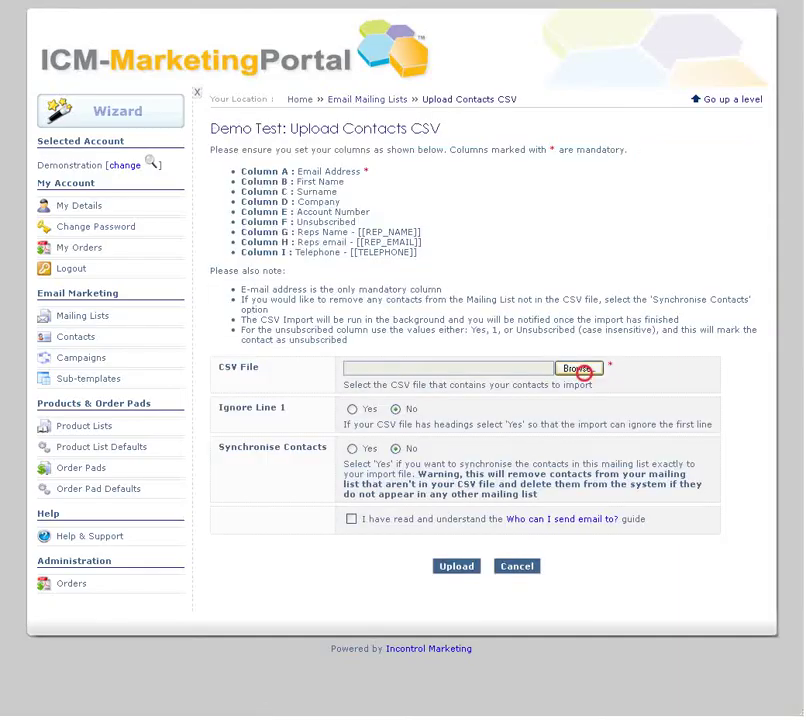
double_click(72, 4)
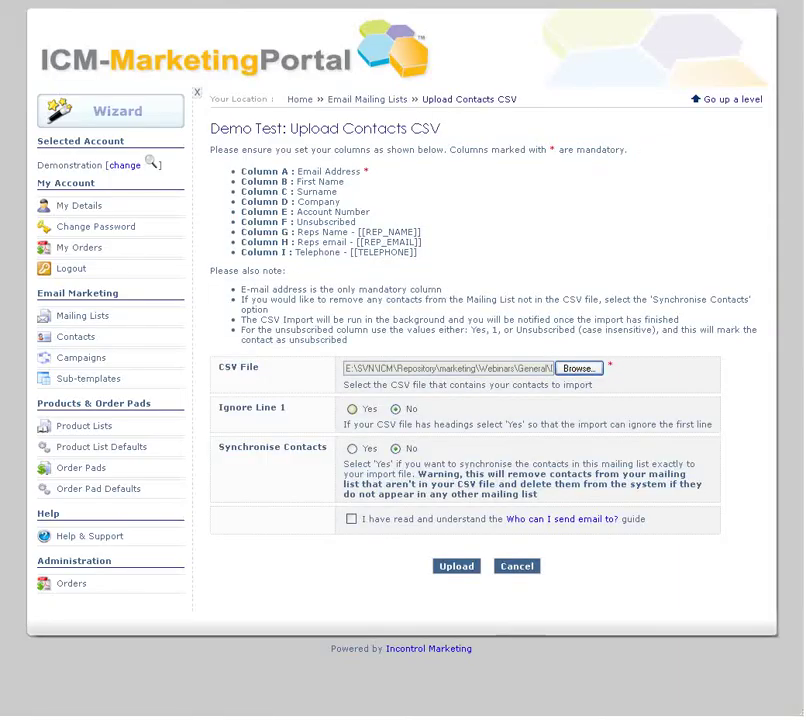
click(352, 409)
click(350, 519)
click(456, 566)
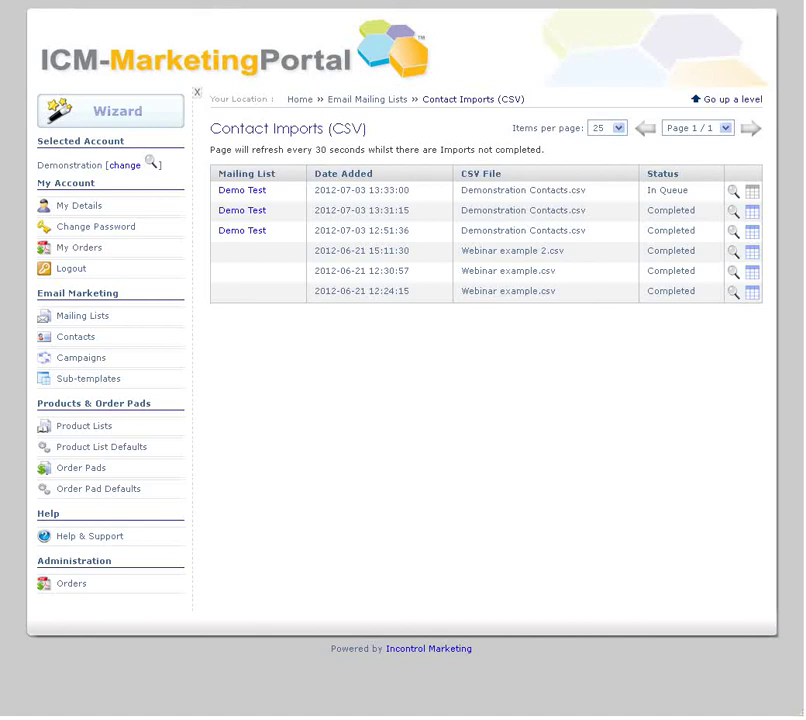
Search the email contacts by a contact's surname across all mailing lists
click(84, 336)
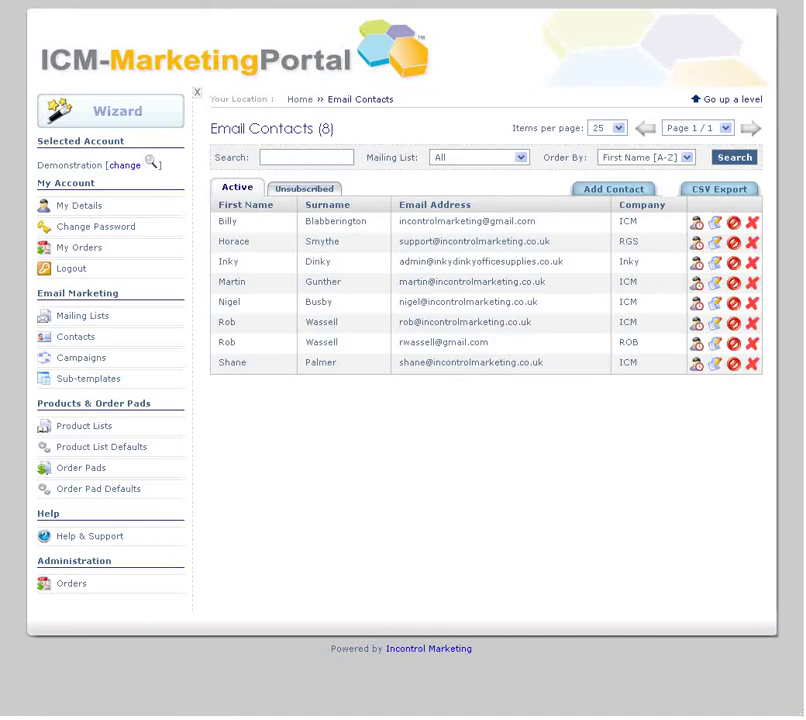
click(275, 158)
text(wassell)
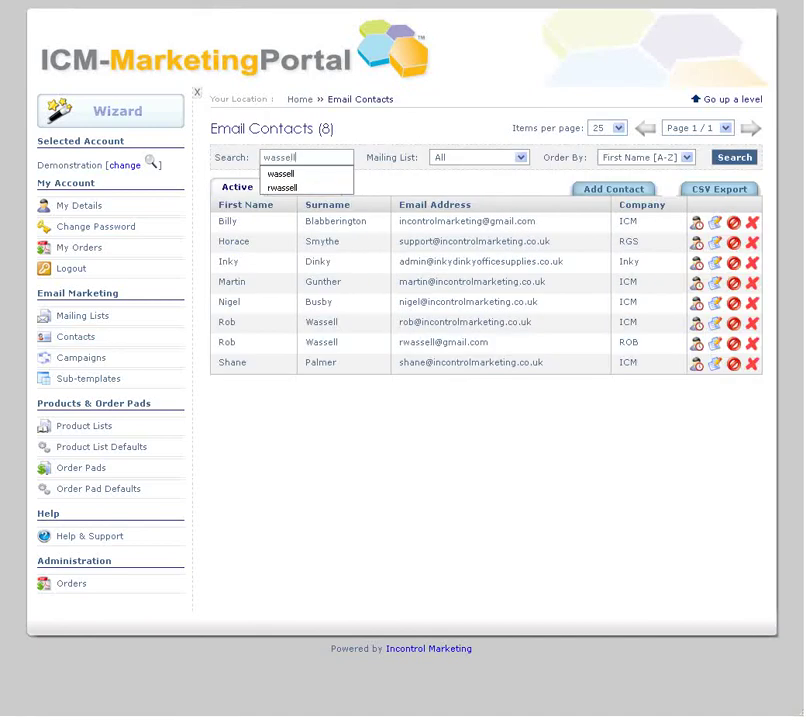
key(Return)
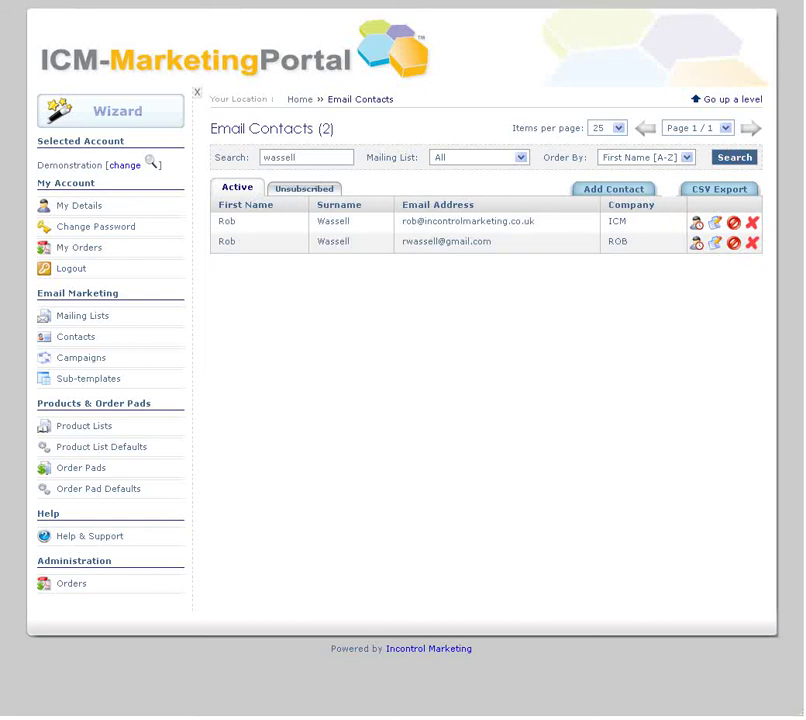
Open the details of New Campaign for editing and choose Reps Name as the From Name custom field
click(88, 358)
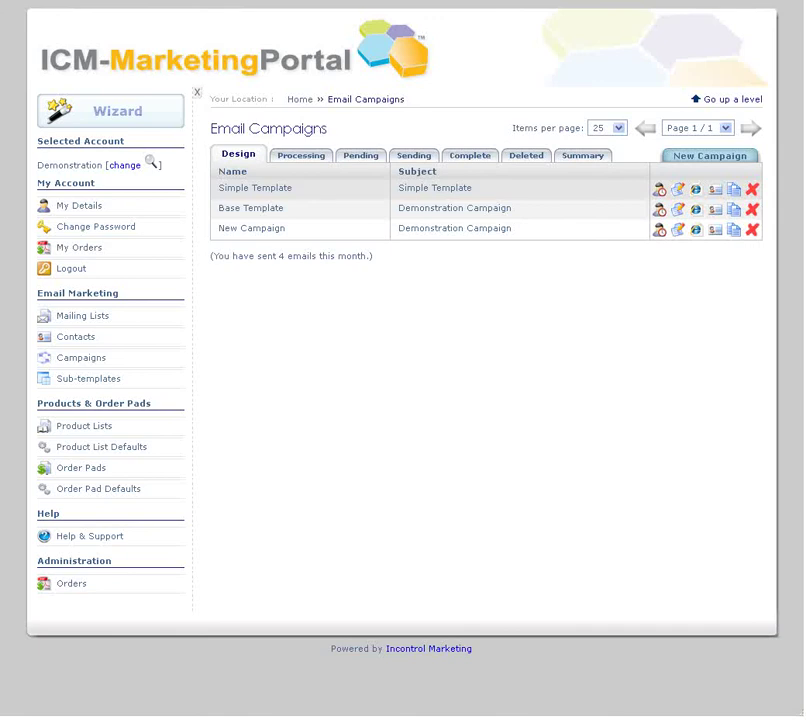
click(678, 229)
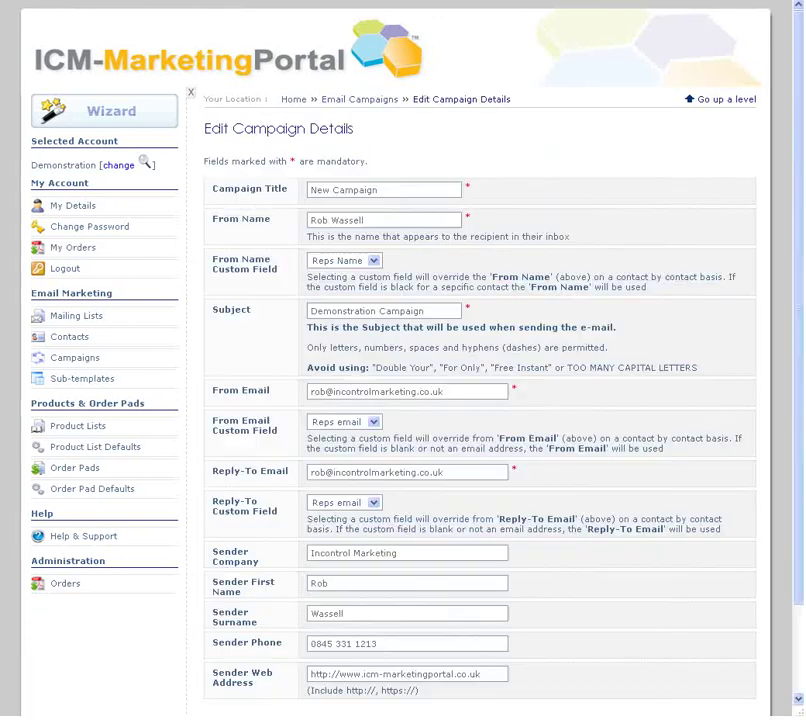
scroll(660, 302, down, 2)
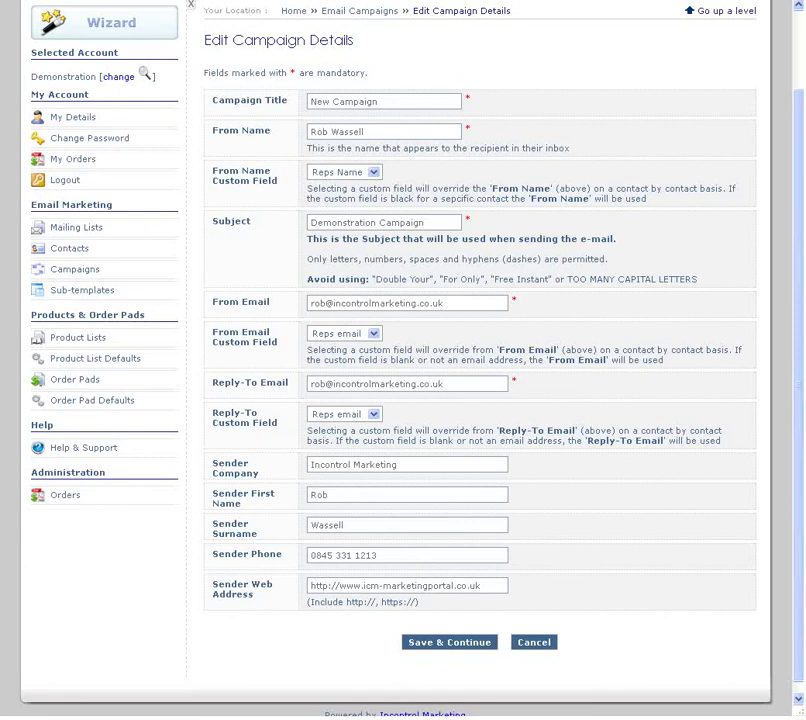
click(370, 171)
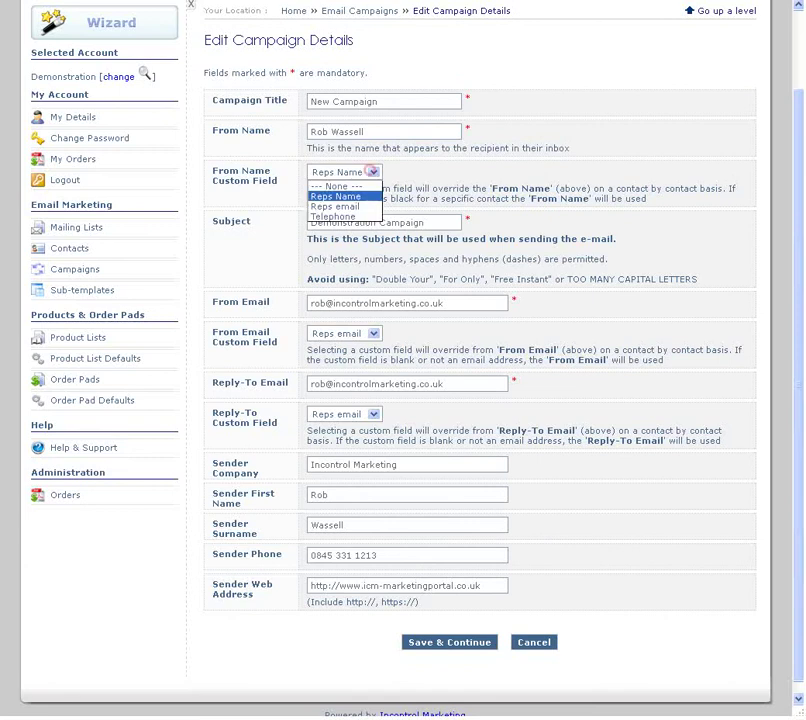
click(360, 196)
Choose Reps email as the custom field for both From Email and Reply-To, and save the campaign details
click(352, 326)
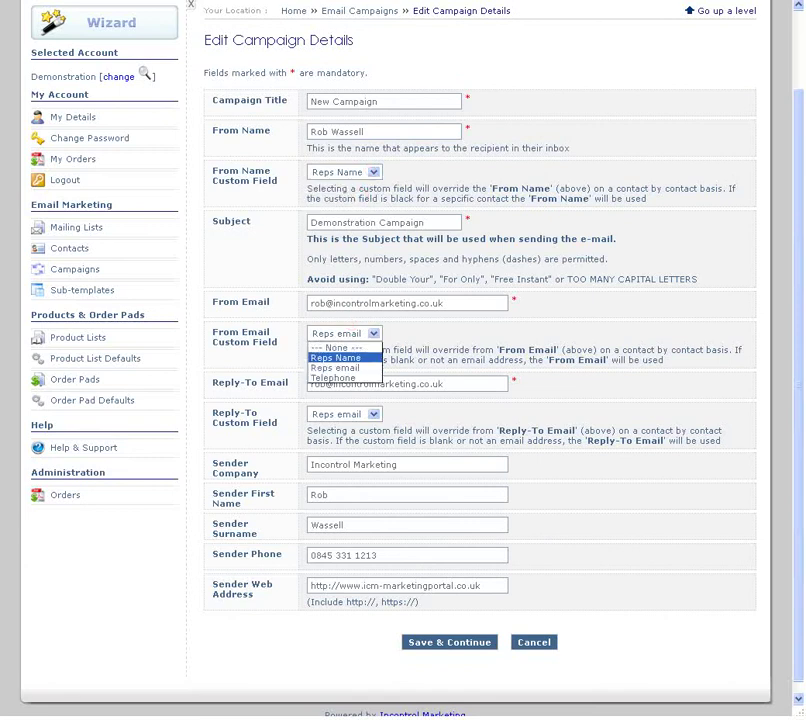
click(336, 367)
click(356, 414)
click(336, 448)
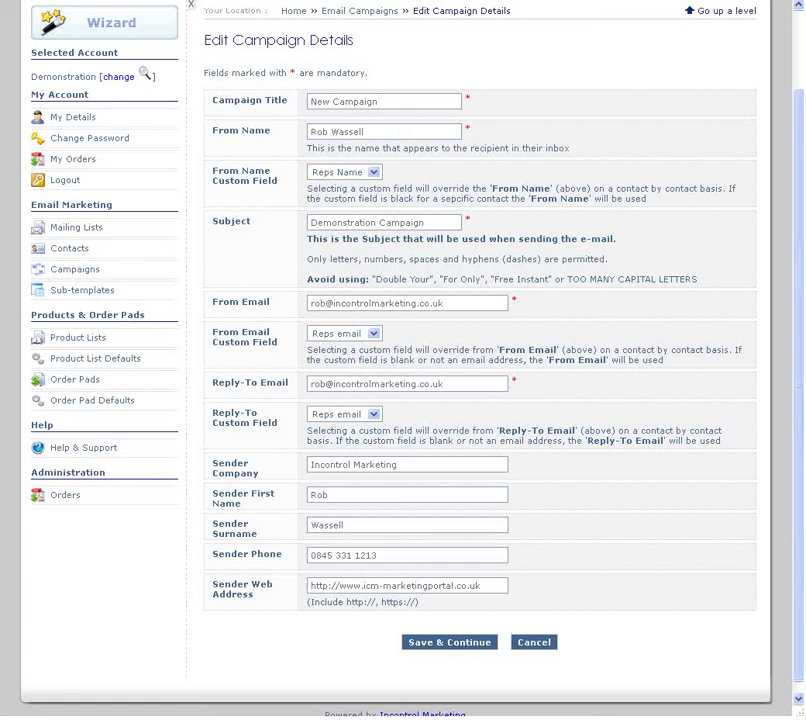
click(457, 642)
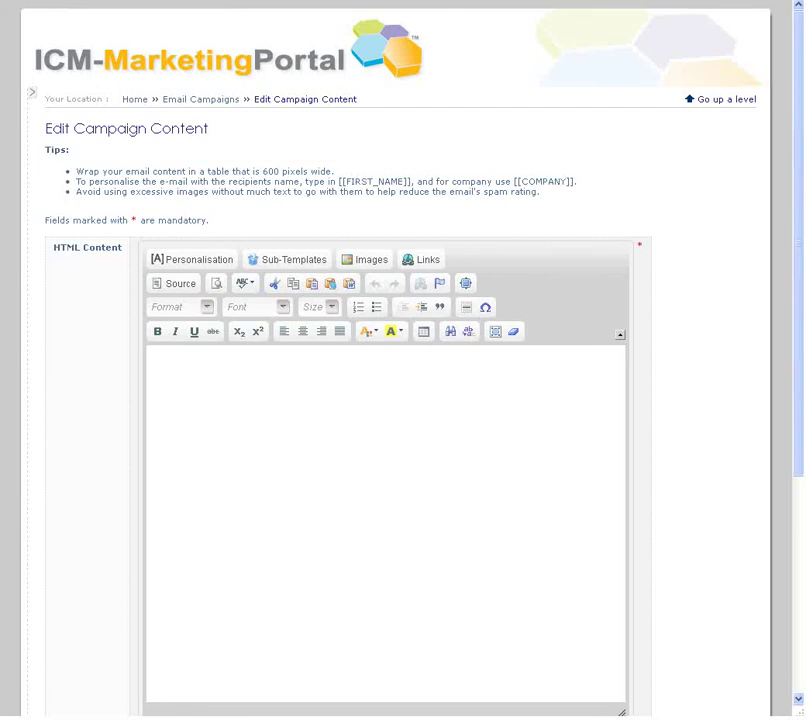
Start a new table in the HTML content with 1 row, 1 column and a width of 600 pixels
drag(798, 304, 798, 401)
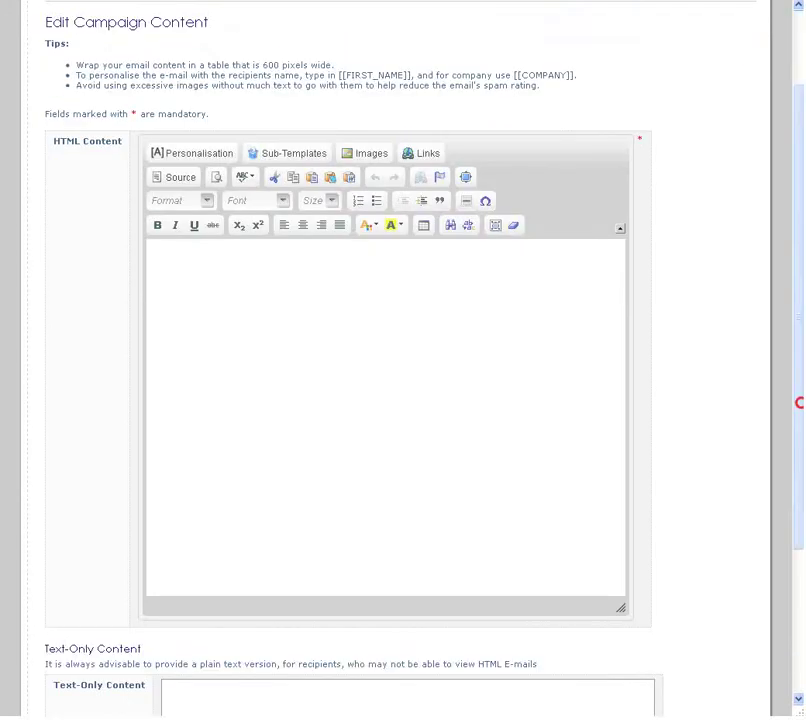
click(520, 310)
click(424, 225)
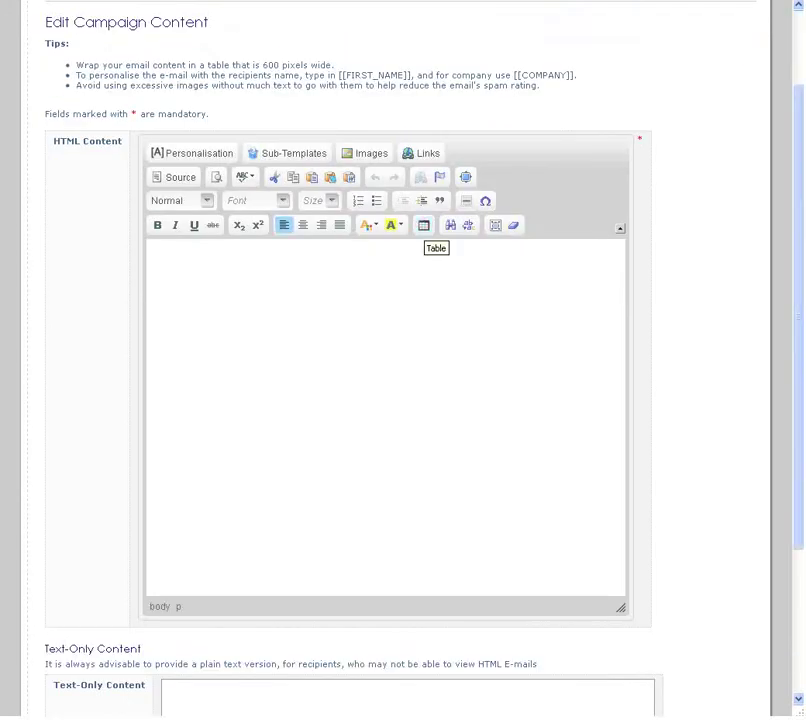
text(1)
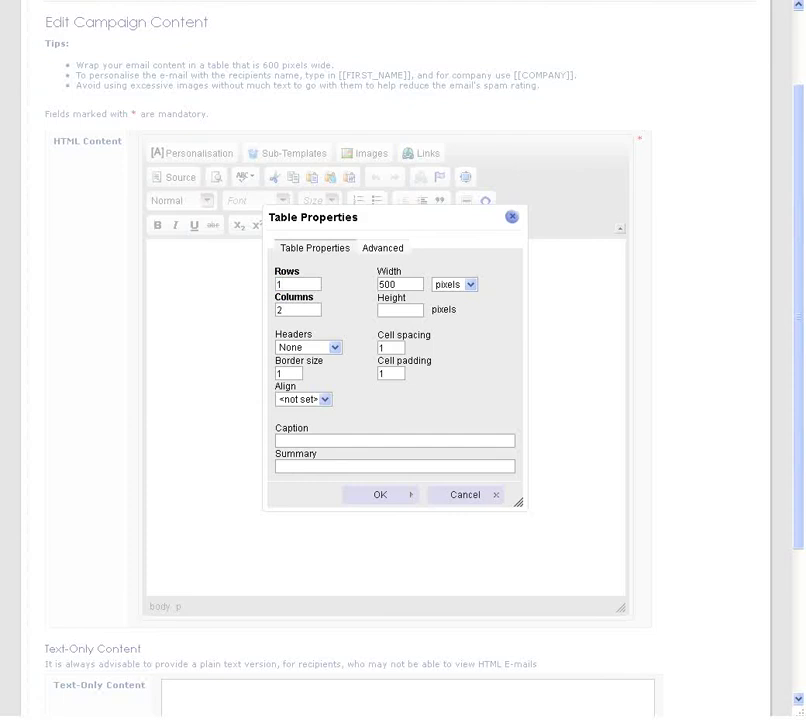
key(Tab)
text(1)
click(406, 282)
key(BackSpace)
key(BackSpace)
key(BackSpace)
text(600)
Align the new table to the centre, give it a border size of 0 and insert it
click(297, 399)
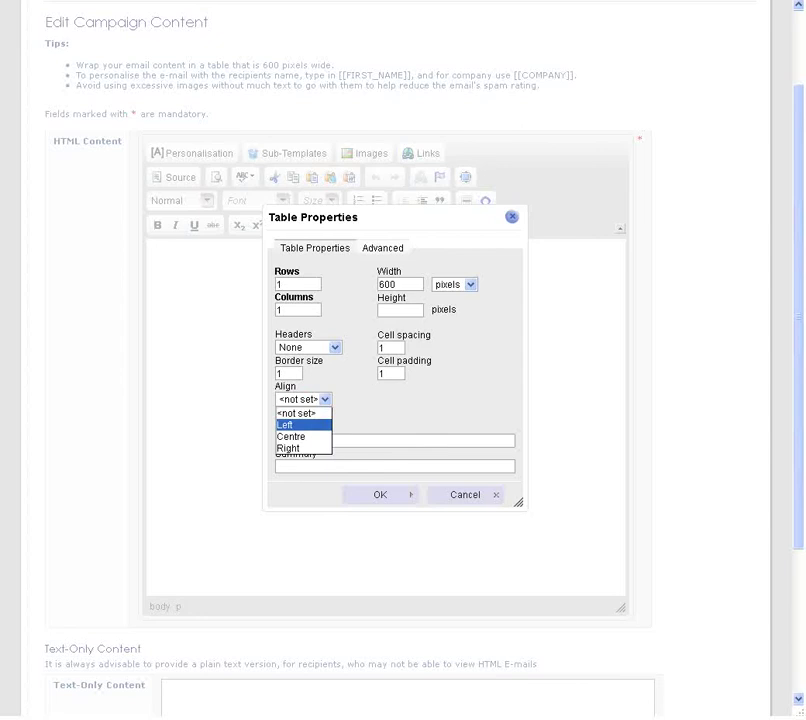
click(293, 434)
click(283, 372)
text(0)
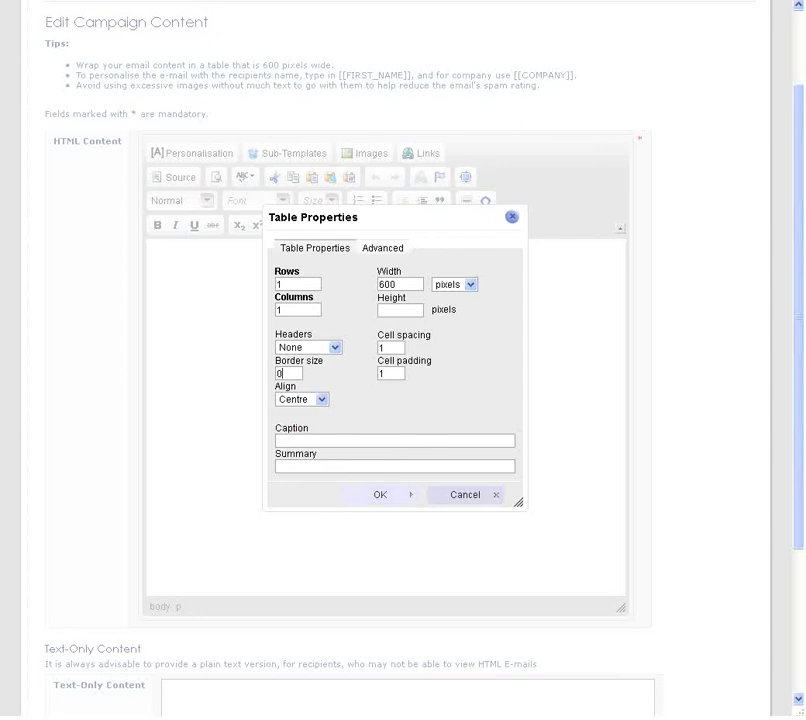
click(378, 493)
Insert a nested table inside the first one with 1 row, 2 columns, 600 pixels width, border size 0 and centre alignment
click(291, 252)
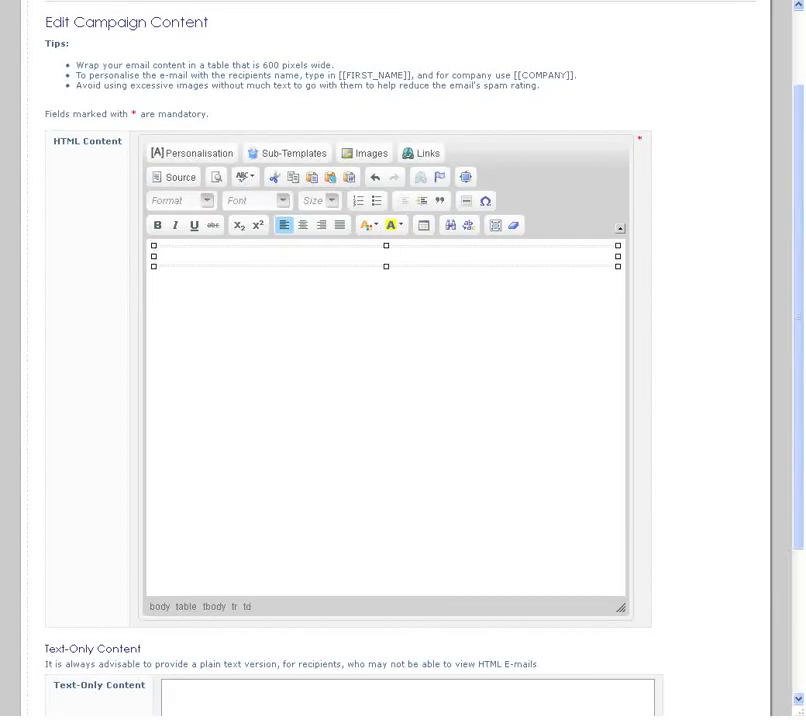
click(420, 224)
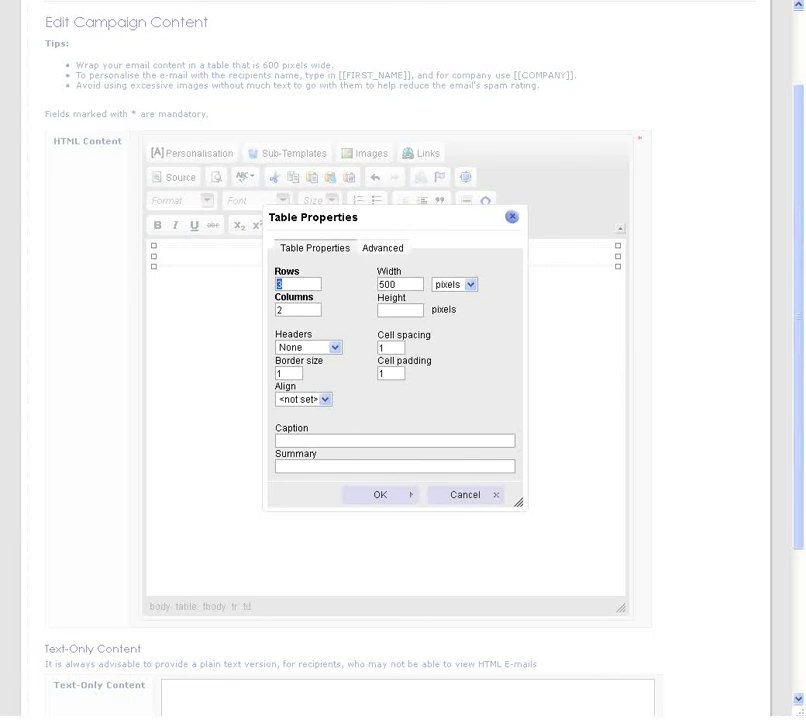
click(284, 309)
double_click(412, 283)
text(600)
double_click(283, 373)
text(0)
click(303, 399)
click(288, 434)
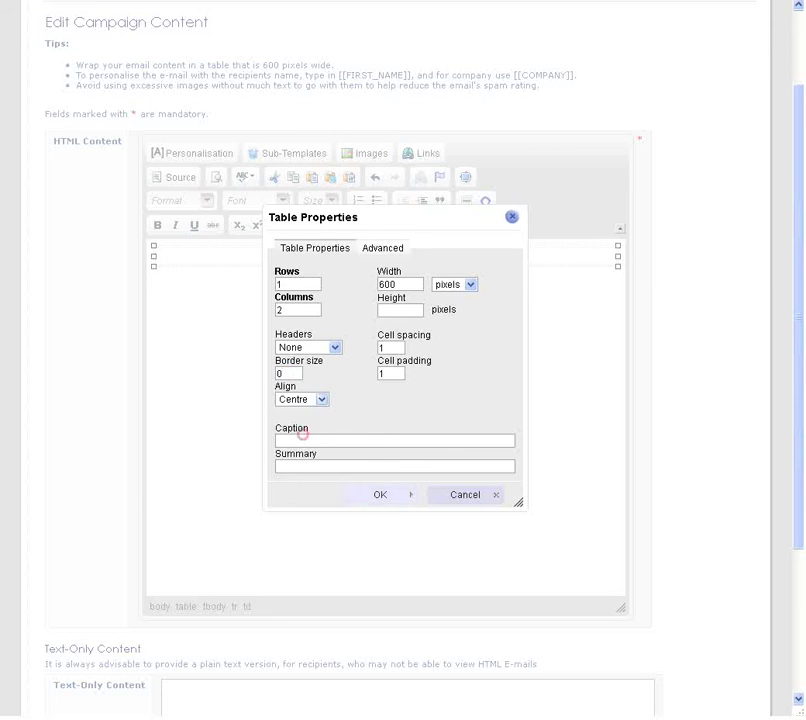
click(377, 493)
Insert the Example Office Supplies logo image from the server into the first cell of the nested table
click(241, 258)
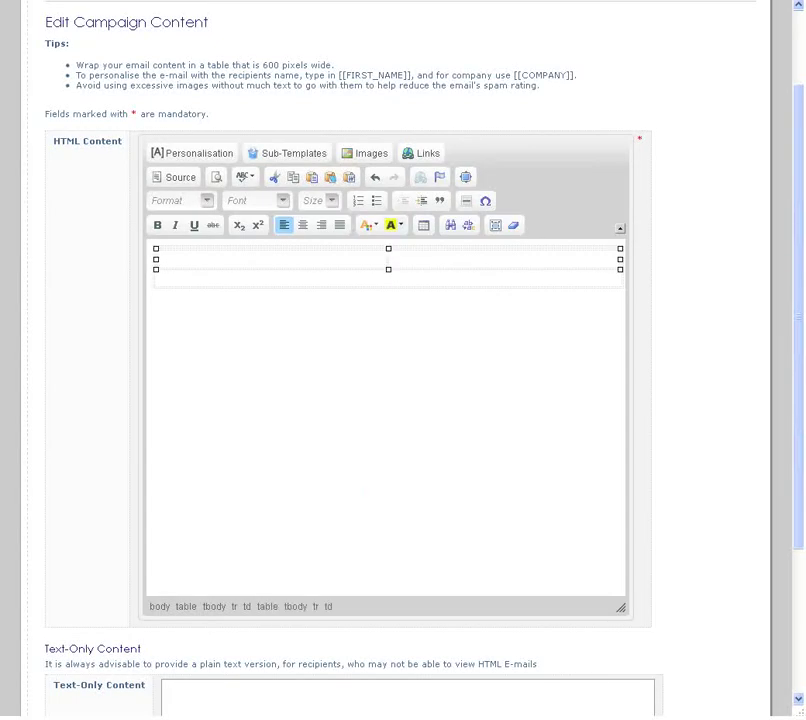
click(365, 153)
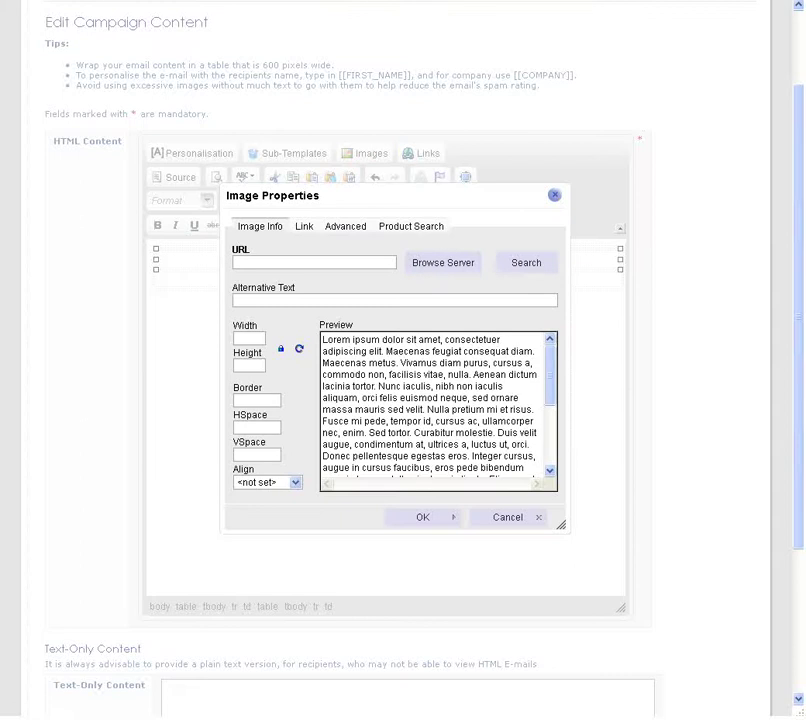
click(424, 262)
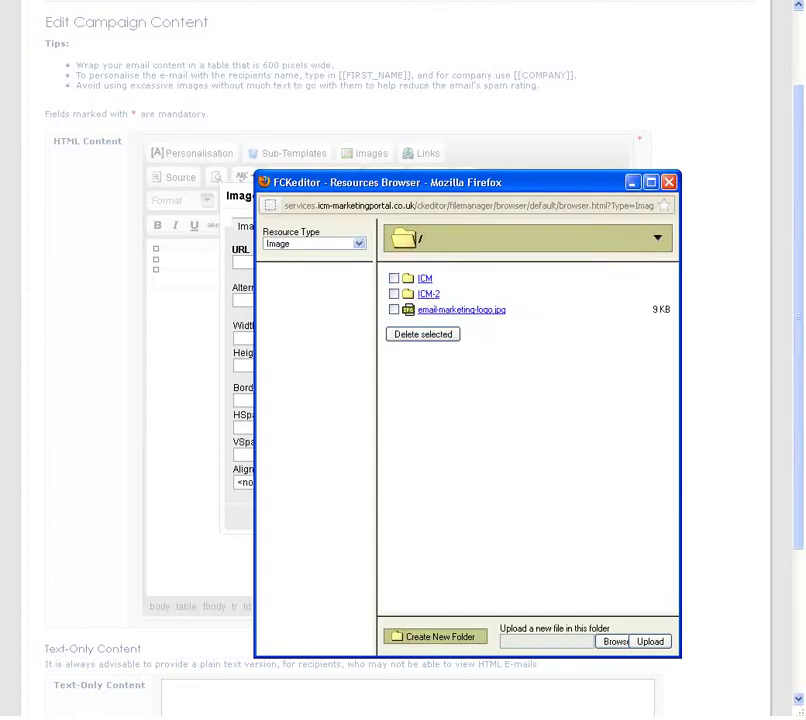
click(450, 356)
click(424, 517)
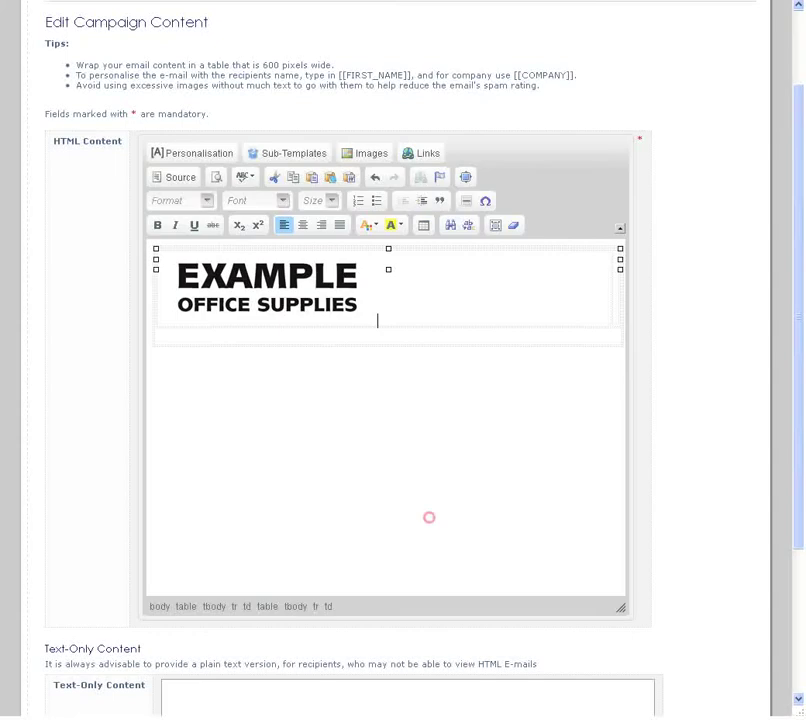
Enter the slogan "creating a healthy atmosphere at work" on two lines in the cell beside the logo
click(614, 290)
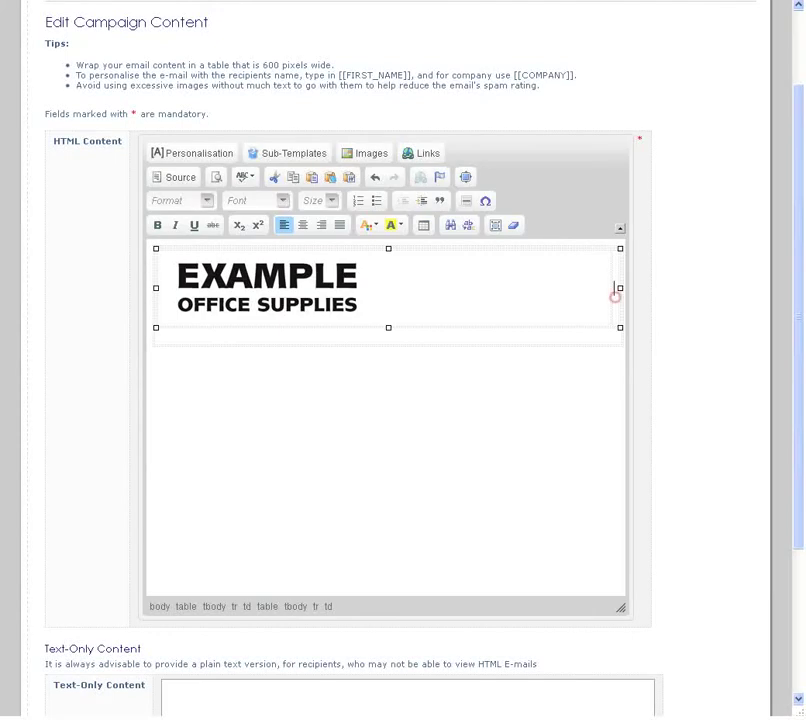
text(creating a healthy atmosphere at work)
click(499, 288)
key(Return)
Format the slogan text beside the logo in Arial at size 26
drag(575, 297, 481, 282)
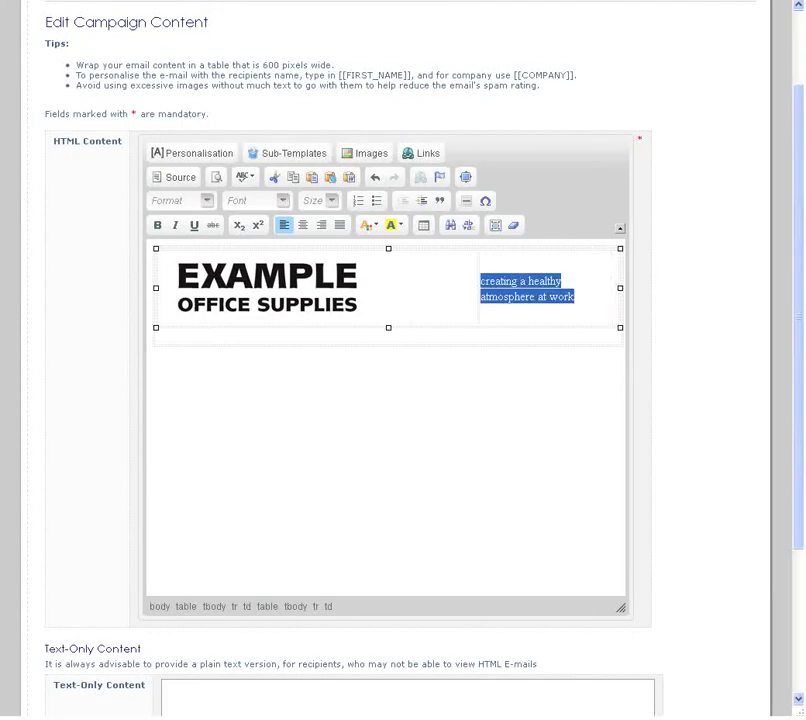
click(283, 199)
click(240, 238)
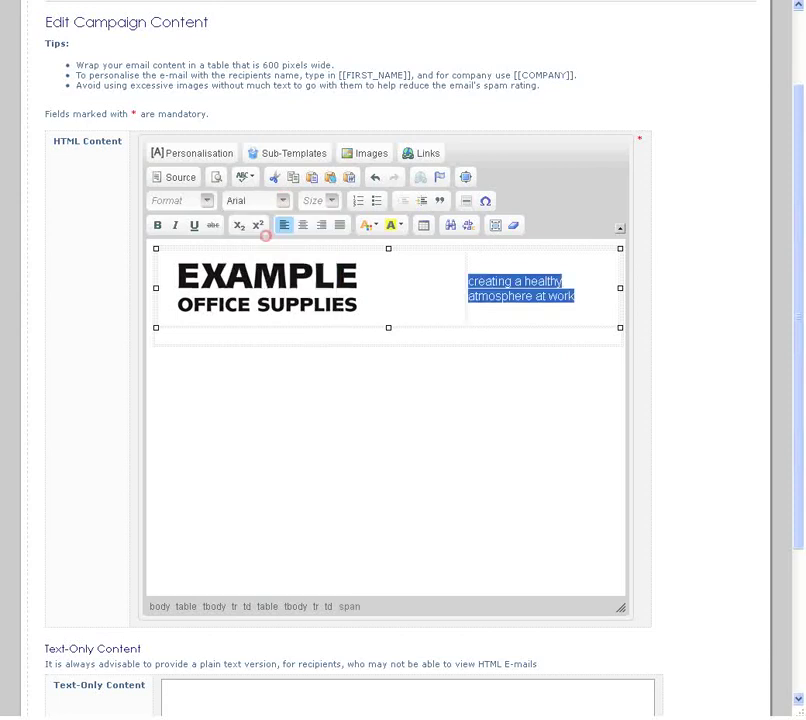
click(332, 200)
scroll(340, 280, down, 3)
scroll(340, 280, down, 2)
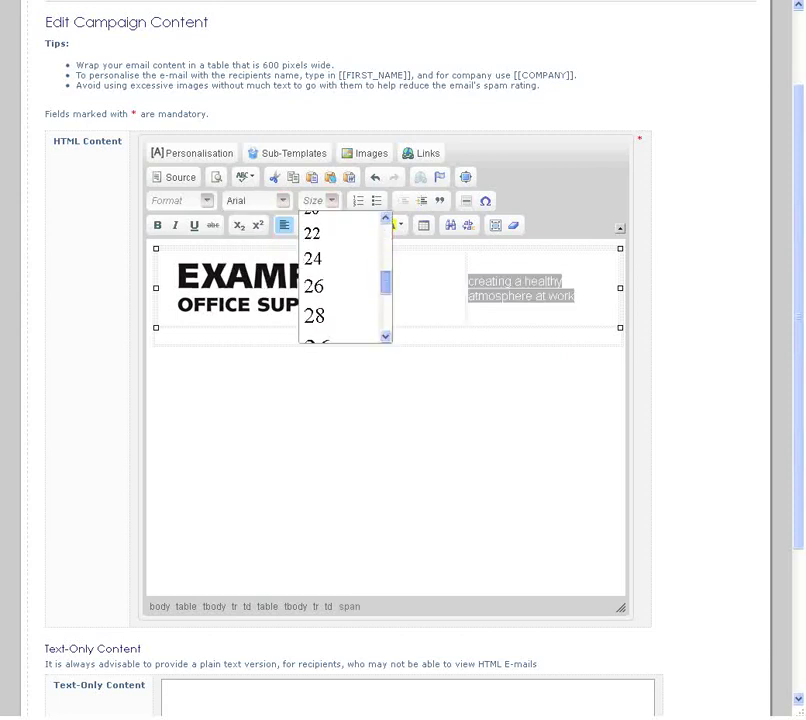
click(338, 285)
click(505, 299)
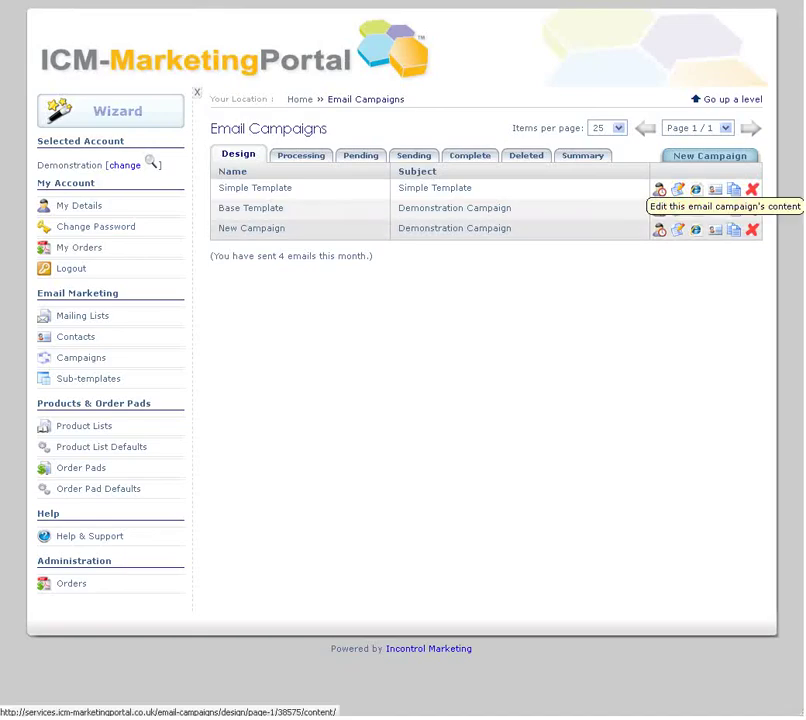
Open the content of the Base Template campaign for editing
click(695, 207)
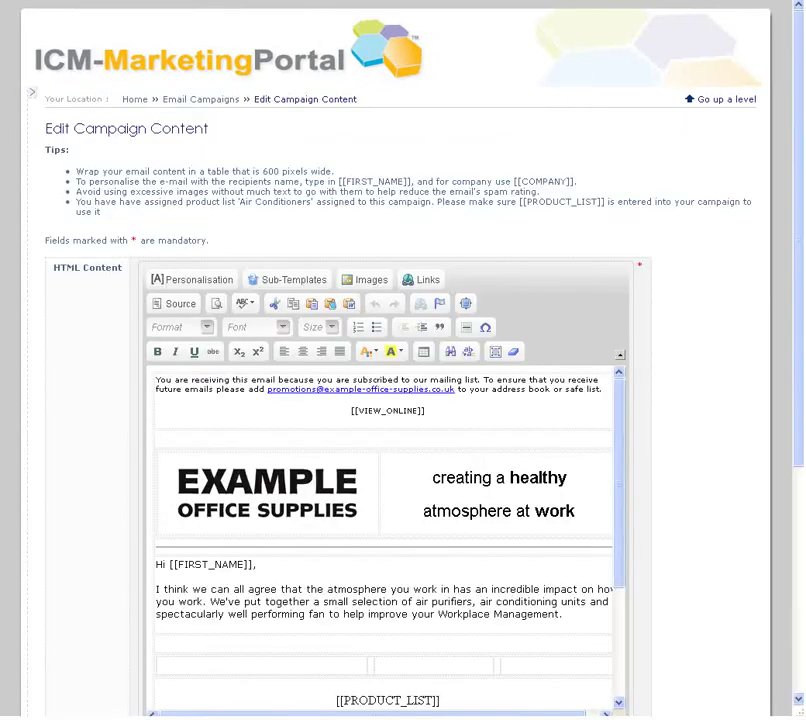
Insert product 7902170 into the middle cell of the three-cell row using the Small Picture with Grey Outline product sub-template
drag(797, 394, 797, 488)
click(267, 141)
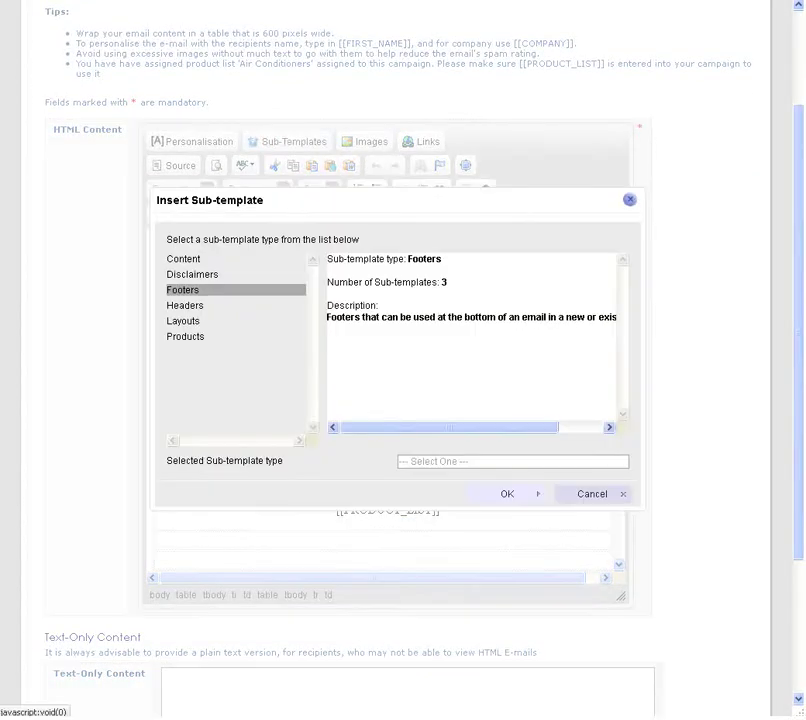
click(203, 337)
text(7902170)
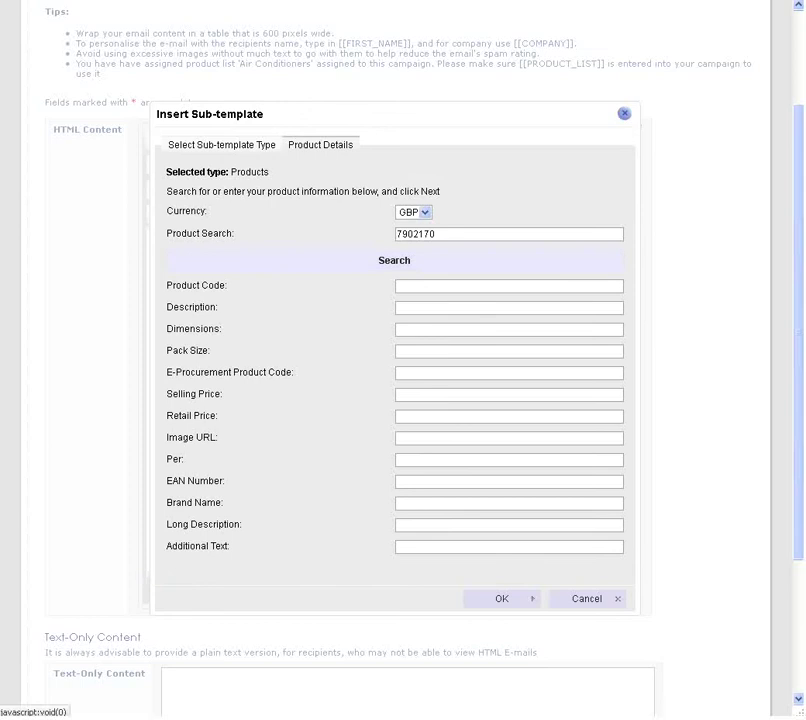
click(394, 260)
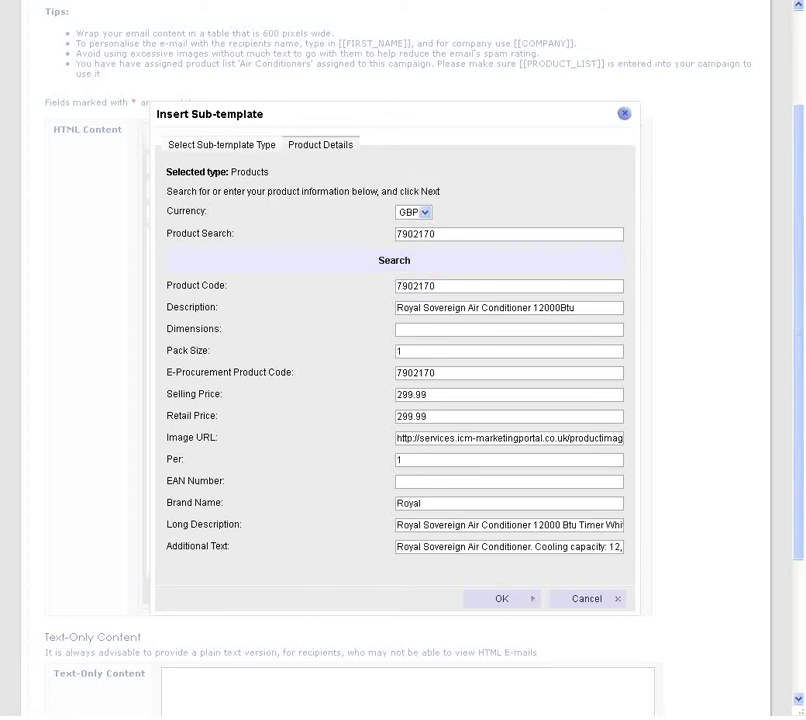
click(502, 598)
click(203, 257)
click(206, 243)
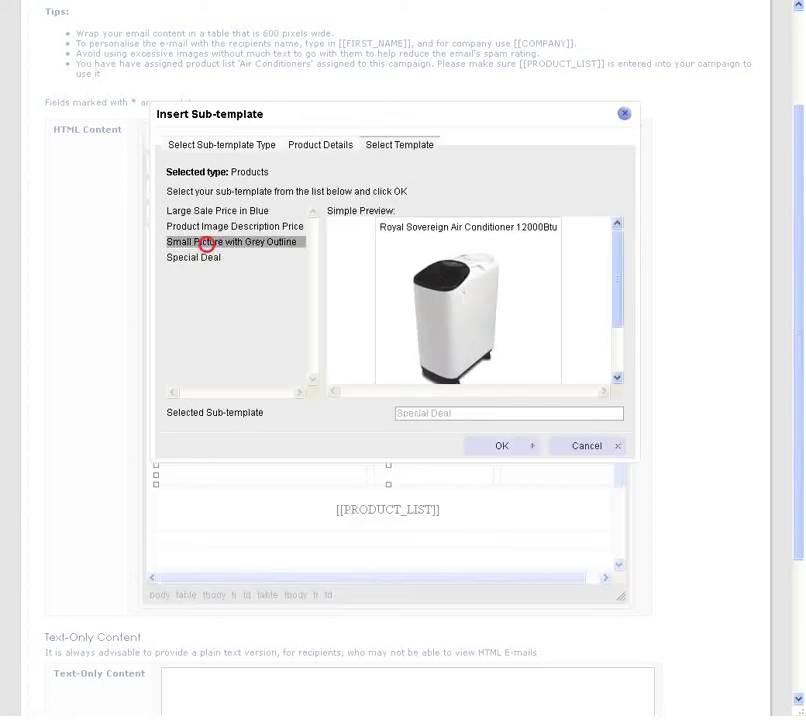
click(499, 445)
Insert product 7901407 into the third cell of the row using the Small Picture with Grey Outline product sub-template
click(552, 498)
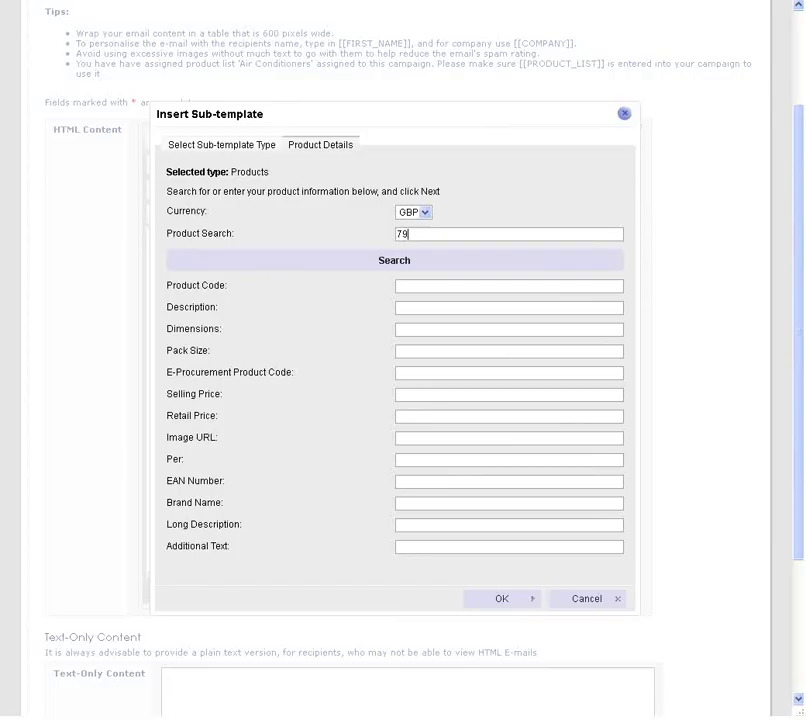
text(01407)
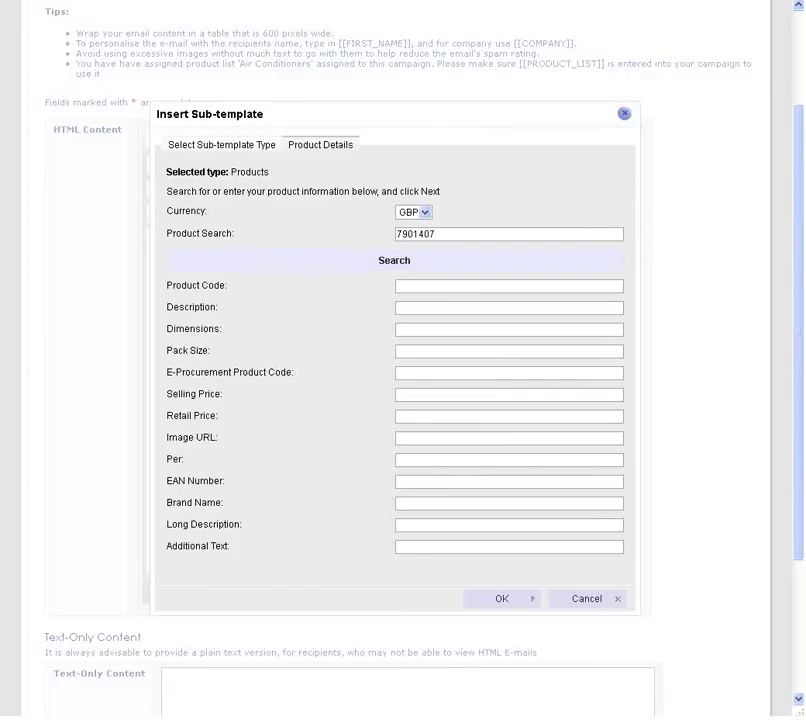
click(397, 262)
click(502, 598)
click(215, 241)
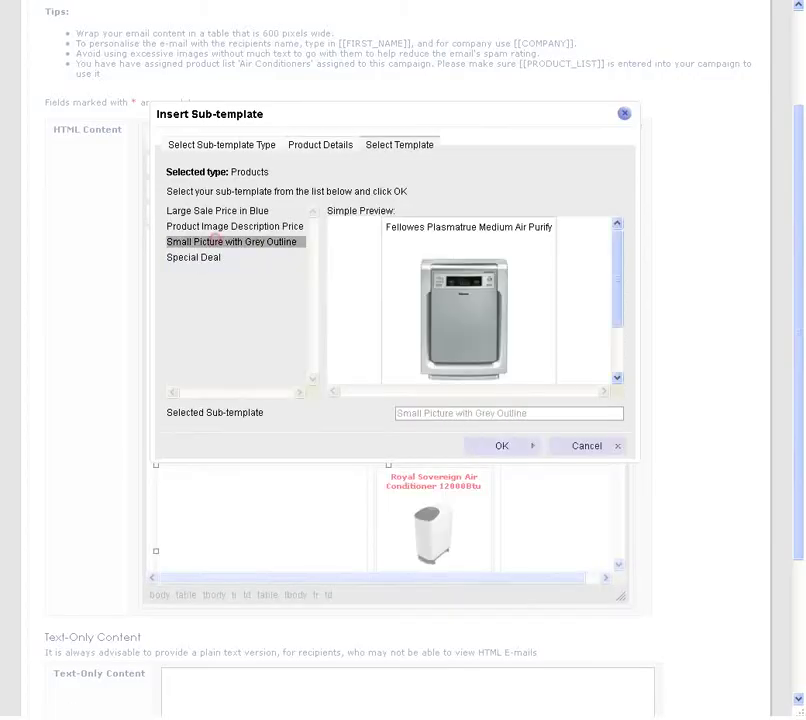
click(505, 445)
Insert the Work Atmosphere General Text content sub-template into the first cell, beside the two products
drag(619, 398, 619, 465)
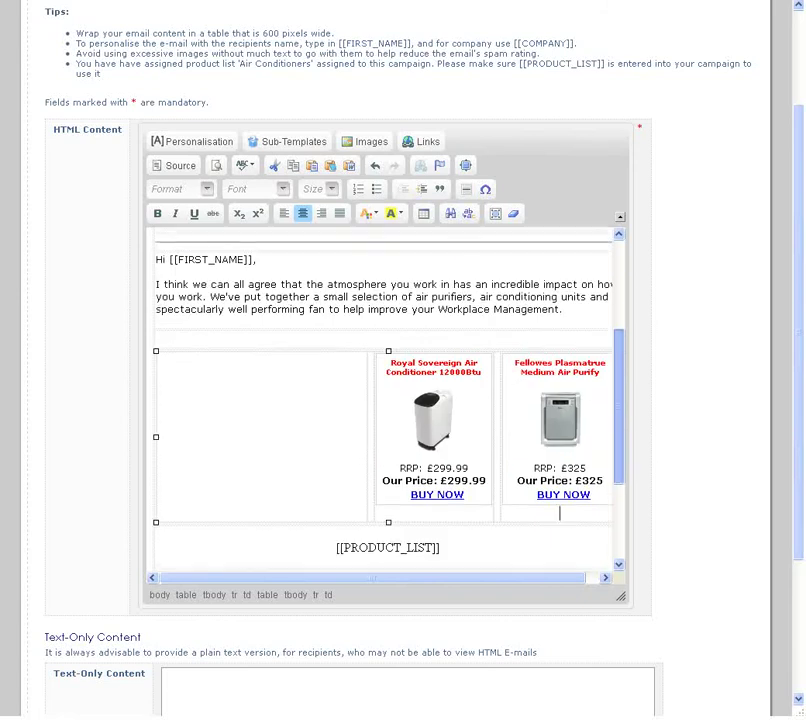
scroll(388, 400, down, 2)
click(294, 141)
double_click(257, 257)
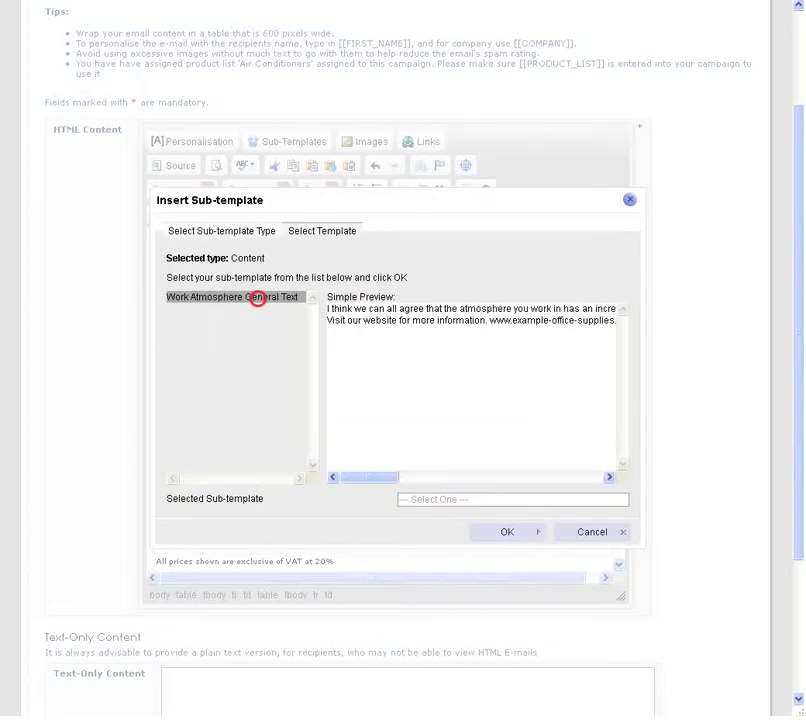
click(257, 297)
click(505, 531)
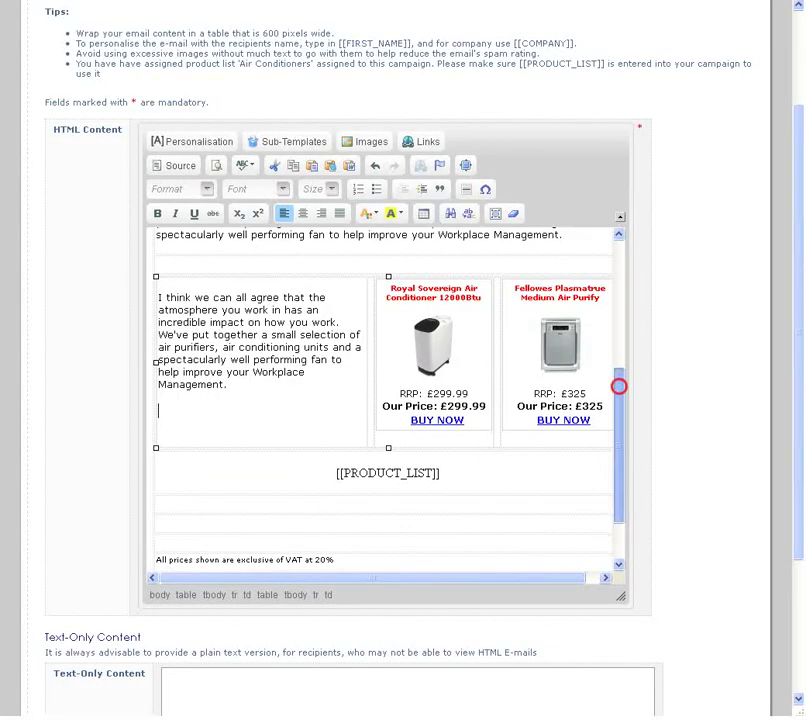
Insert the Office Addresses footer sub-template into the empty row between the product list placeholder and the VAT notice
drag(619, 385, 619, 417)
click(324, 455)
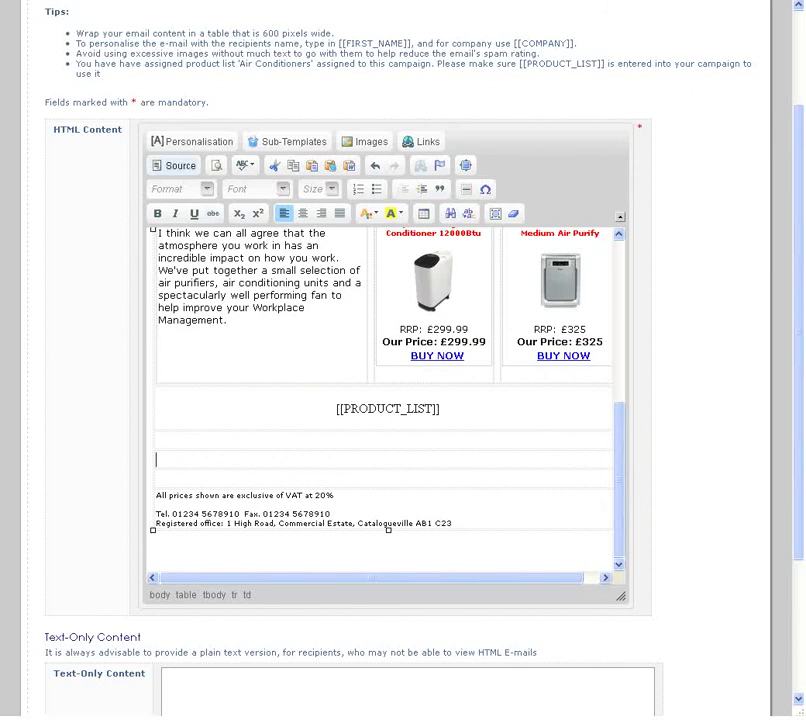
click(293, 141)
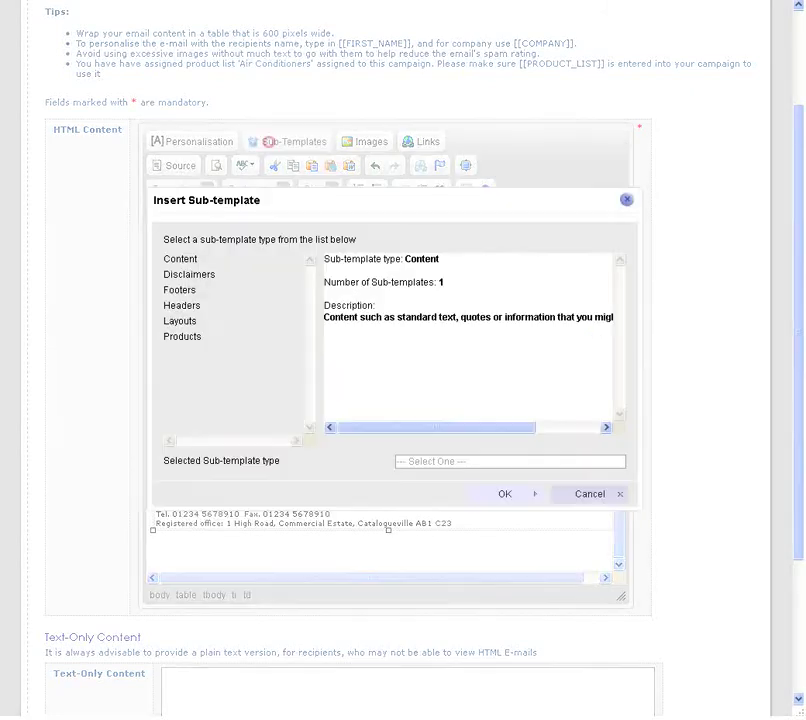
click(182, 305)
click(180, 320)
double_click(180, 289)
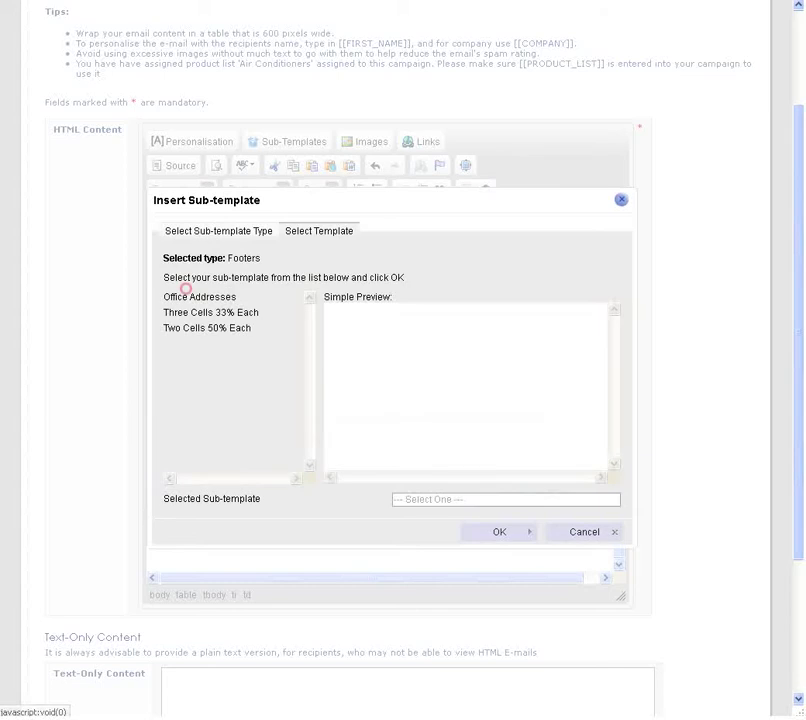
click(231, 297)
click(499, 531)
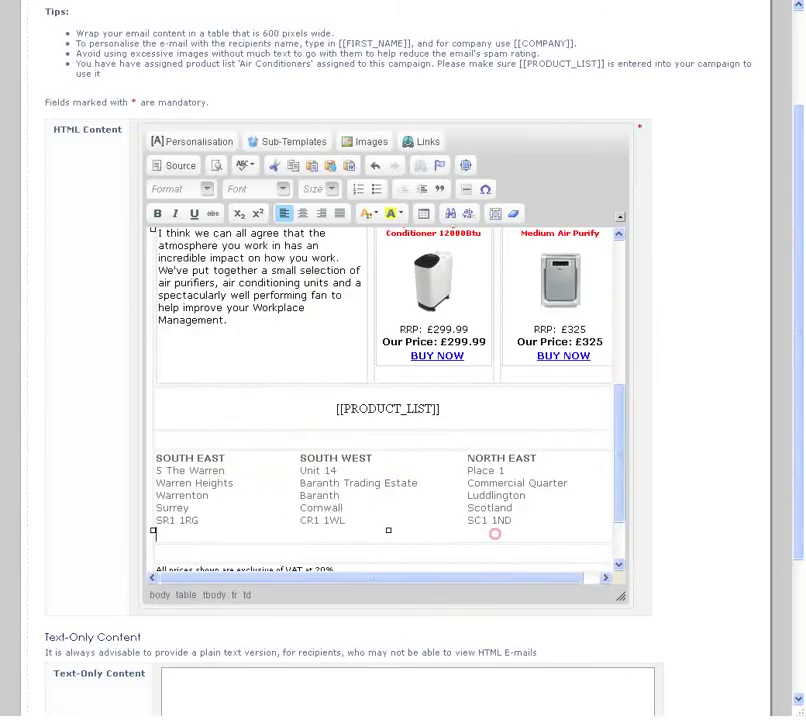
Save the content by opening the campaign's Air Conditioners product list, and return to the campaign content
scroll(620, 478, down, 1)
scroll(620, 478, down, 1)
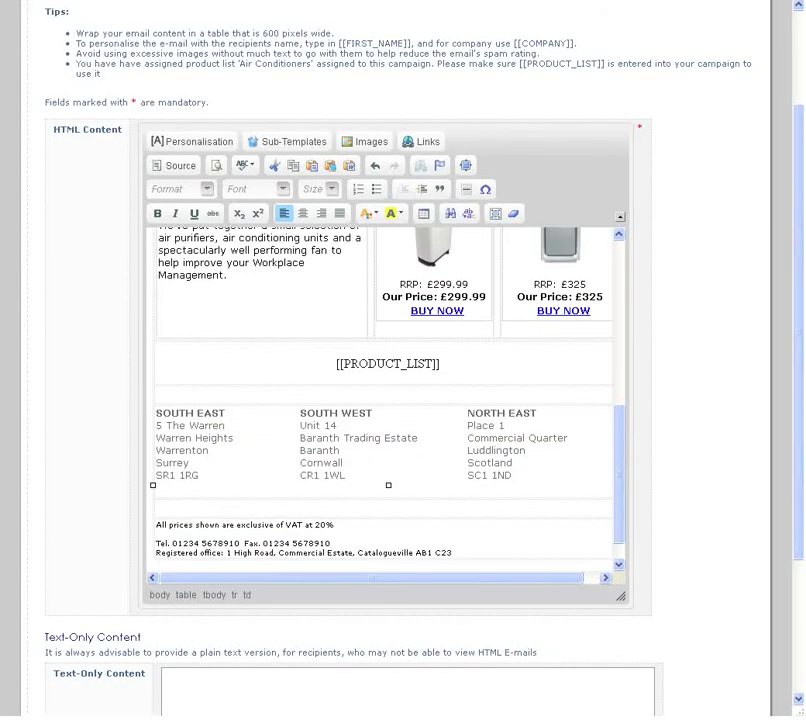
click(455, 364)
scroll(716, 545, down, 3)
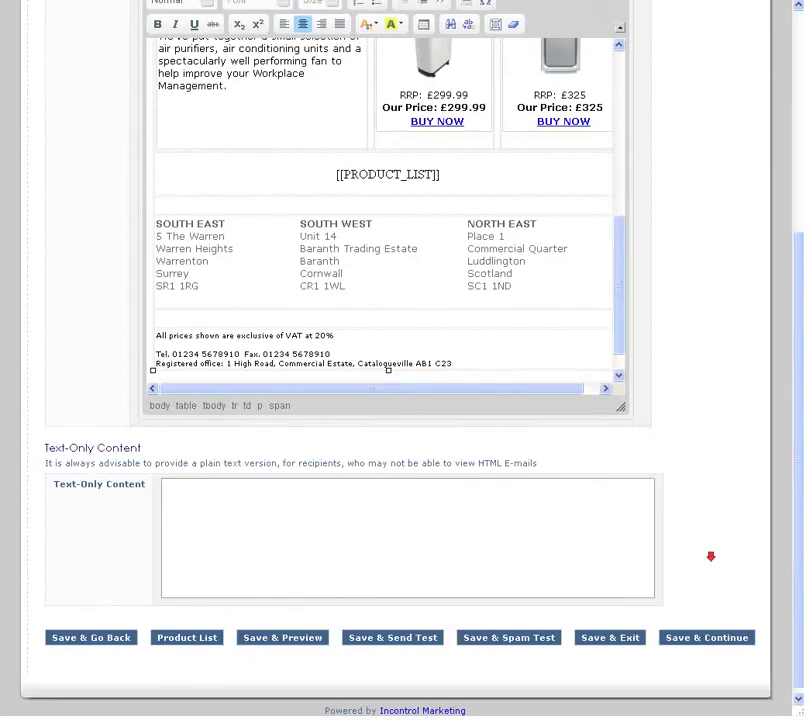
click(180, 632)
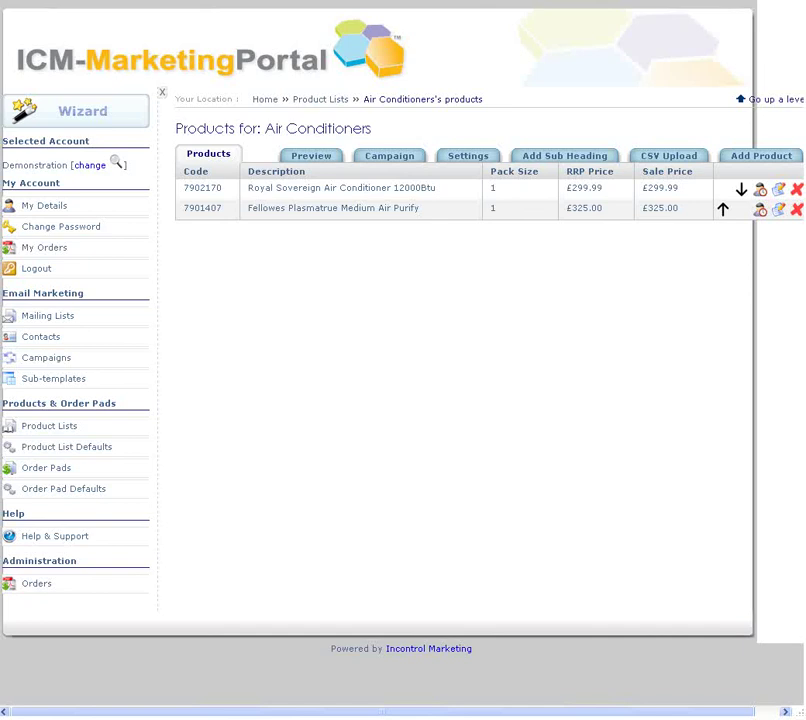
click(390, 155)
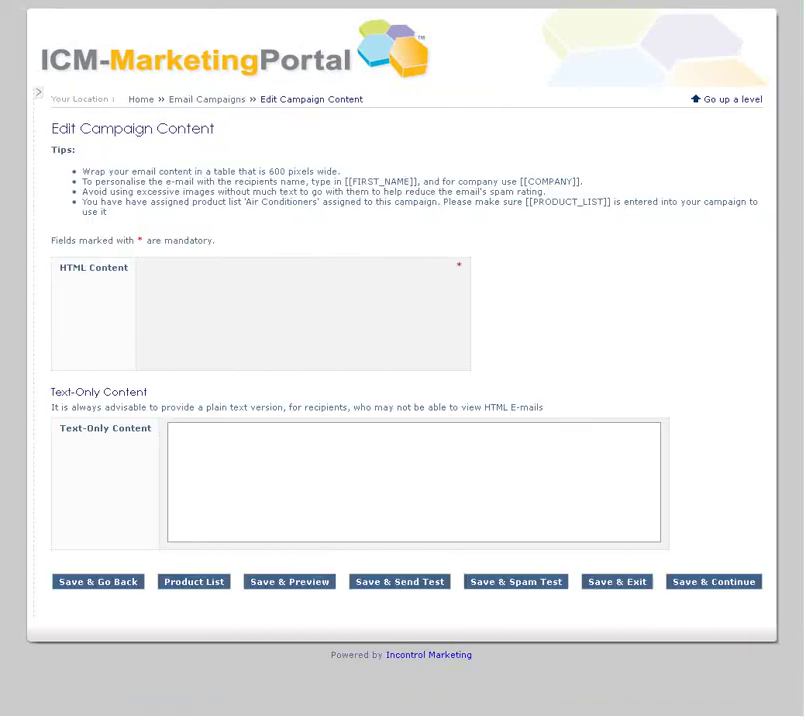
Examine the first-name tag in the greeting and the product list placeholder below the products
scroll(631, 529, down, 3)
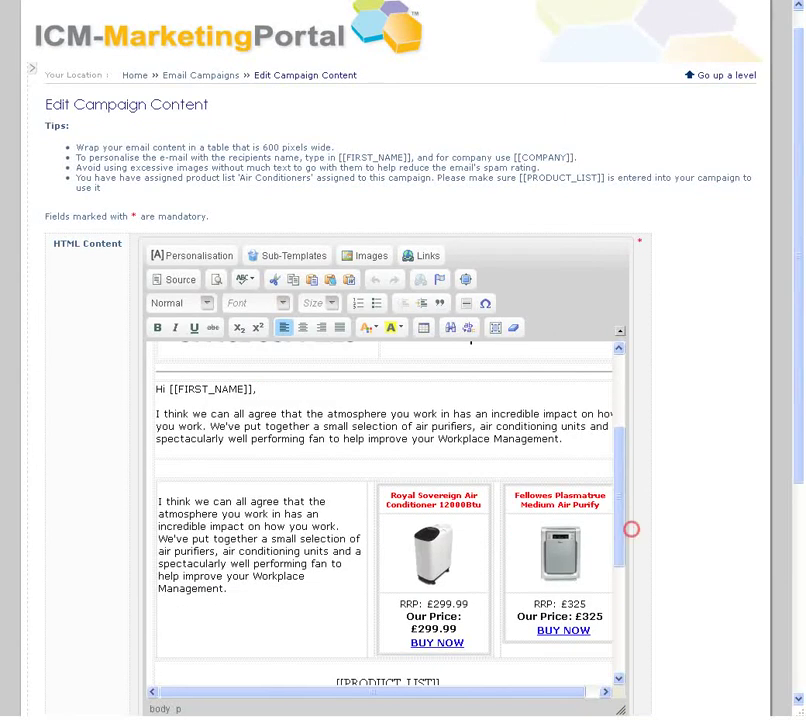
double_click(257, 388)
click(284, 392)
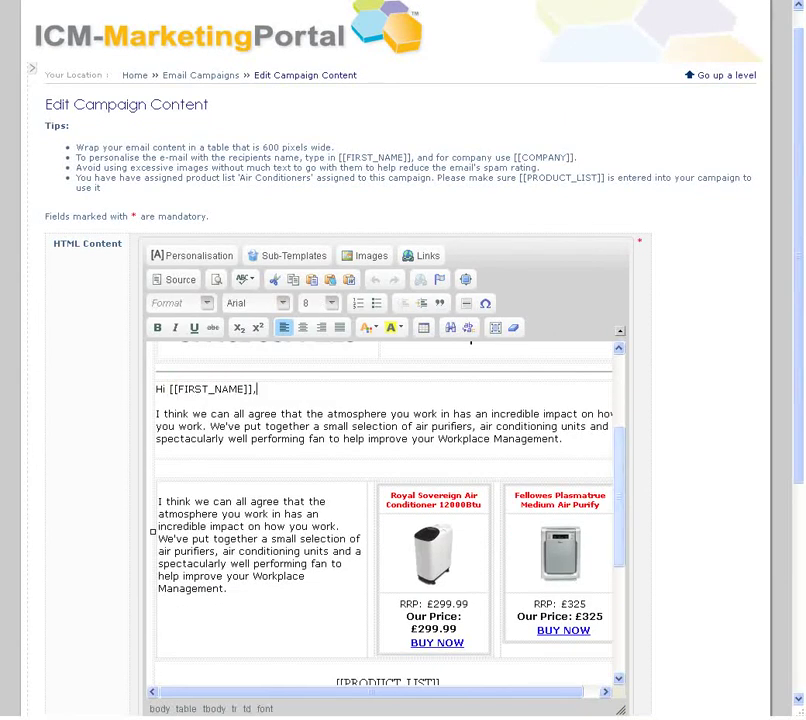
scroll(617, 452, down, 1)
scroll(620, 522, down, 2)
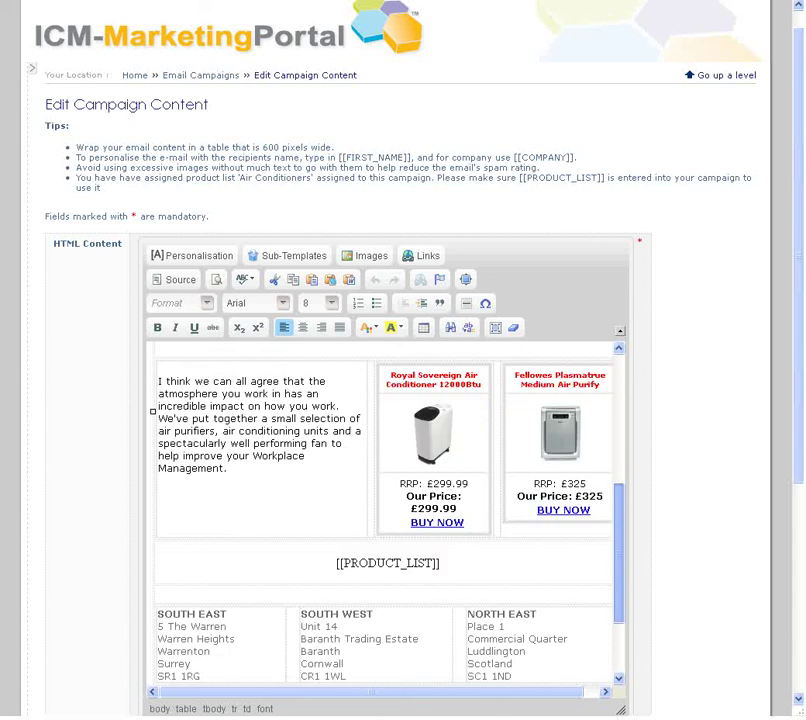
drag(516, 540, 315, 541)
click(488, 540)
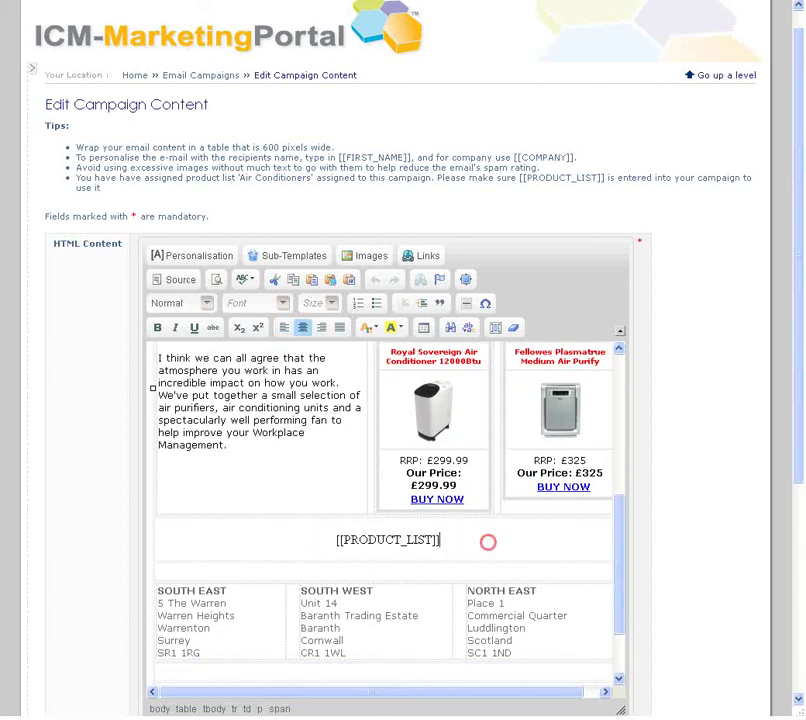
Widen the content editor to fit the email's full width and review the subscription notice, view-online tag, logo and product images
drag(624, 707, 695, 707)
drag(687, 632, 687, 456)
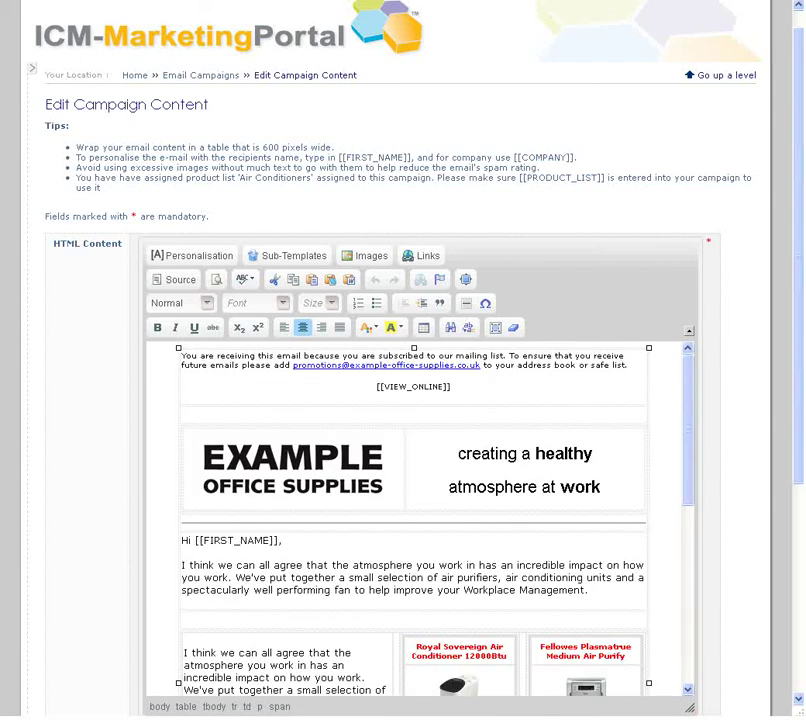
drag(477, 387, 369, 386)
click(491, 387)
drag(181, 355, 626, 366)
click(229, 373)
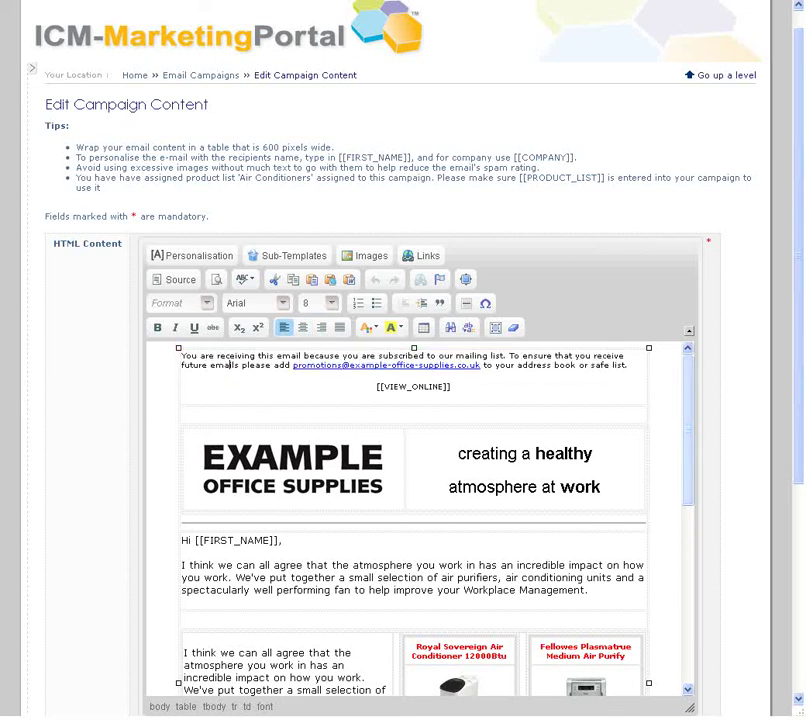
drag(688, 389, 688, 411)
click(350, 401)
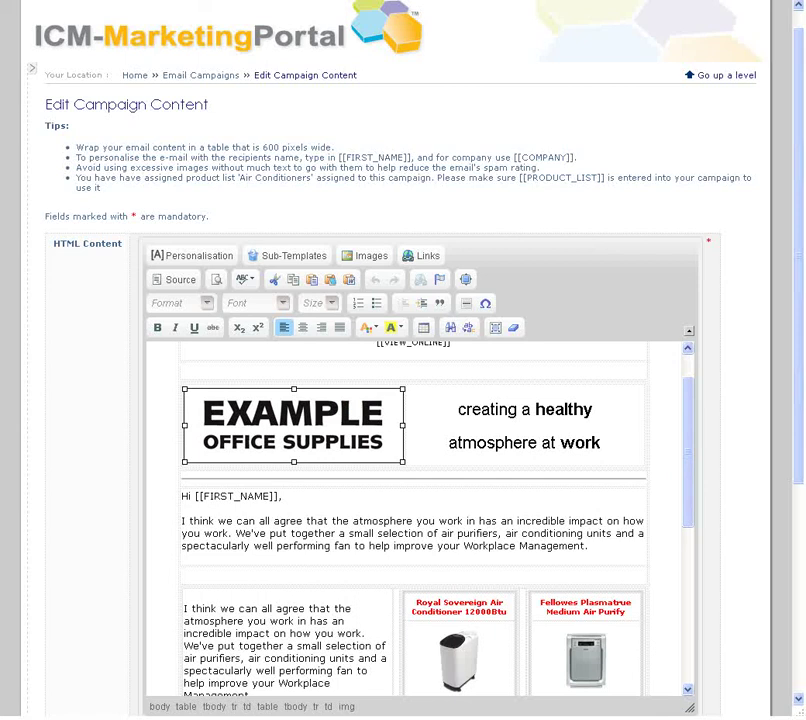
click(476, 637)
click(586, 645)
mouse_move(689, 424)
mouse_down()
mouse_move(690, 548)
mouse_move(689, 410)
mouse_up()
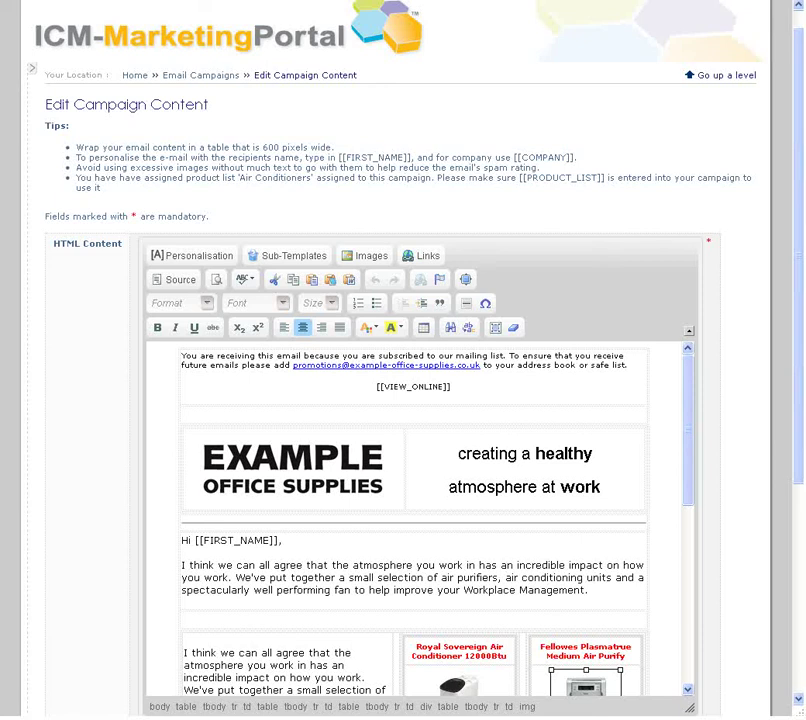
Save the campaign content, run the spam test and check the description of the scored rule in the points table
drag(797, 399, 797, 498)
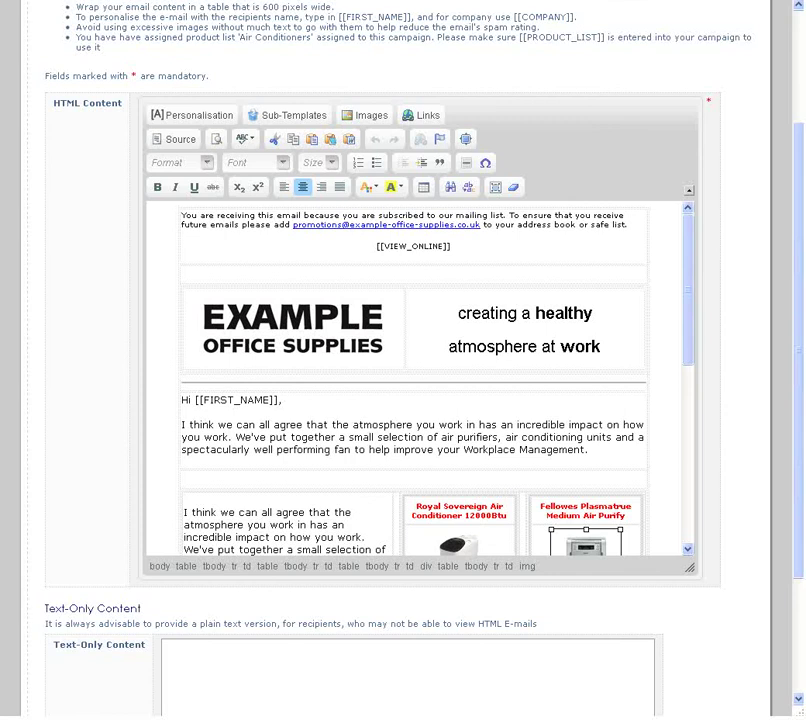
drag(687, 305, 687, 516)
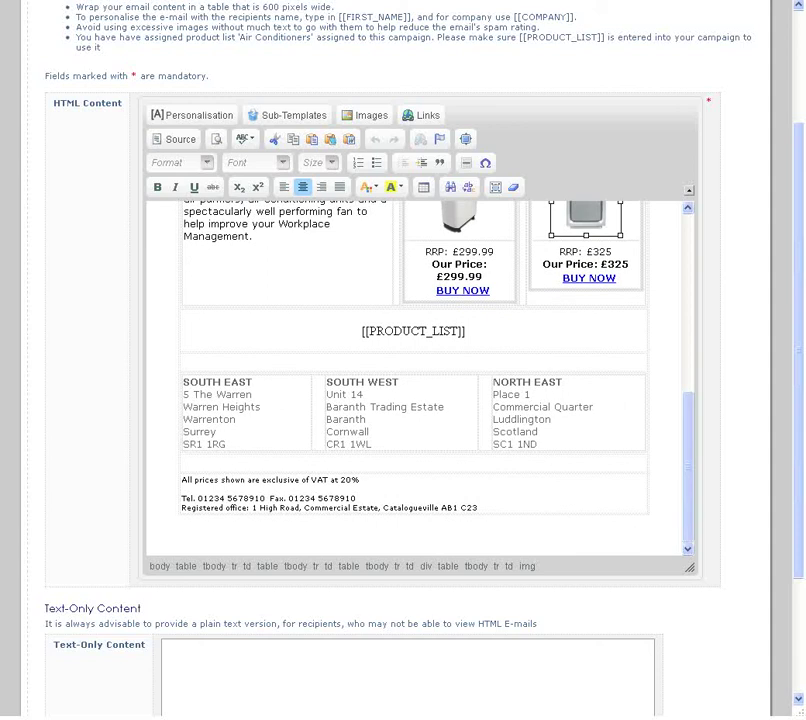
scroll(743, 525, down, 3)
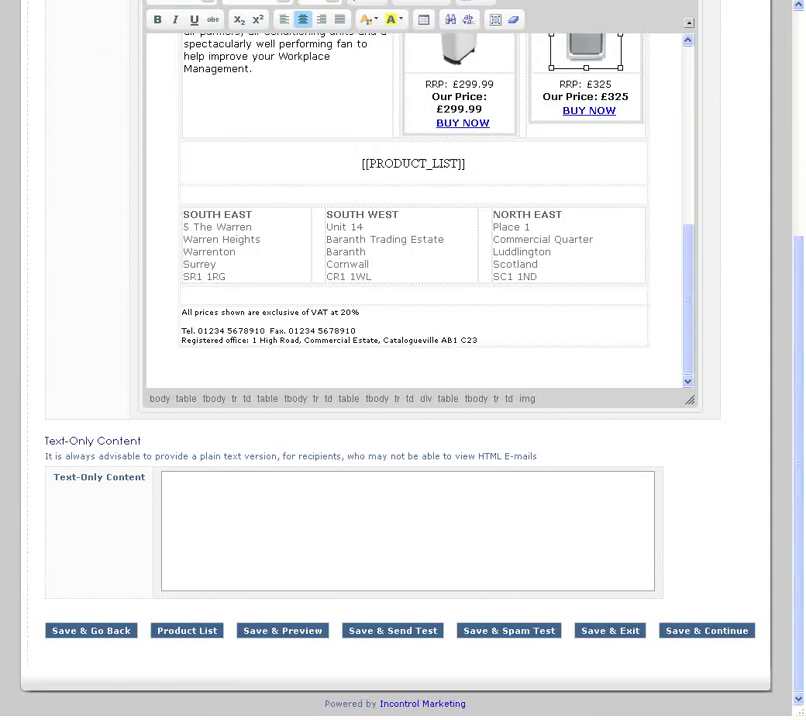
click(549, 630)
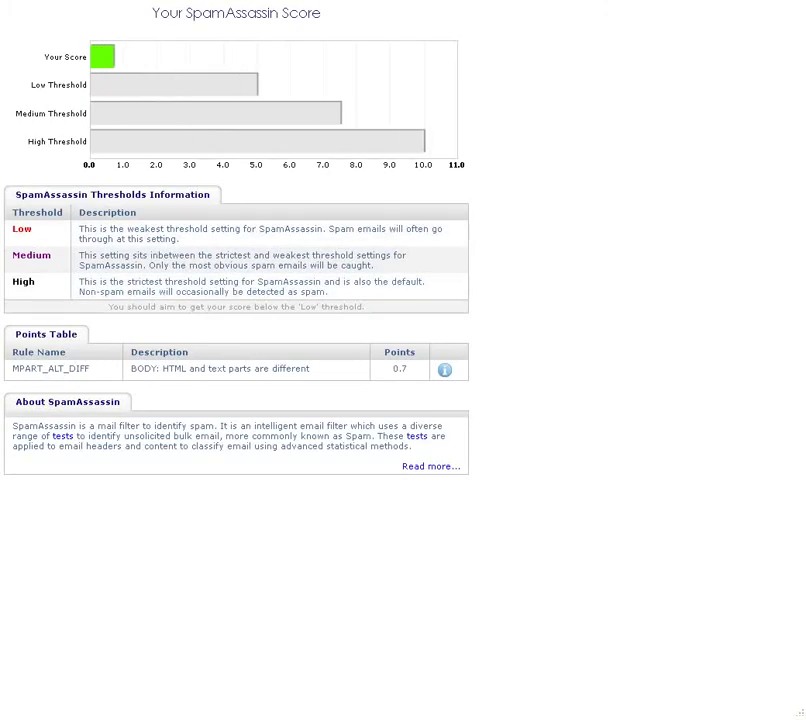
drag(317, 370, 130, 369)
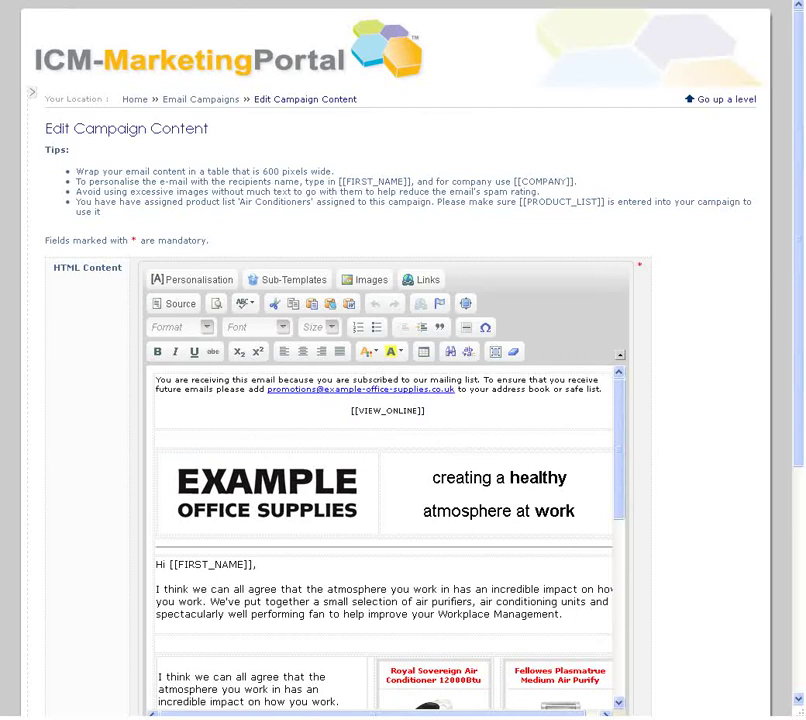
Review the Text-Only Content area against the HTML email body it should provide a plain text version of
scroll(473, 472, down, 2)
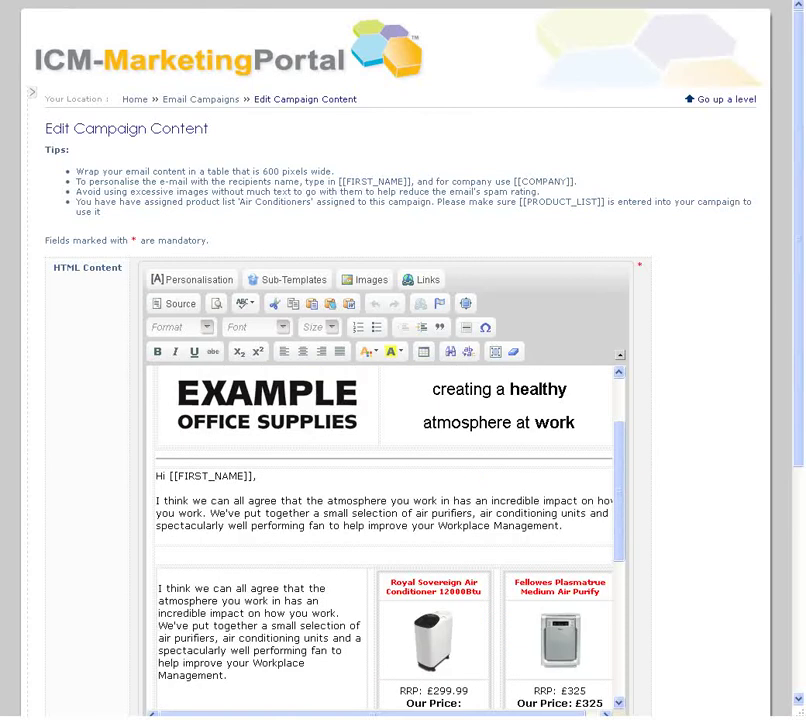
scroll(684, 459, down, 4)
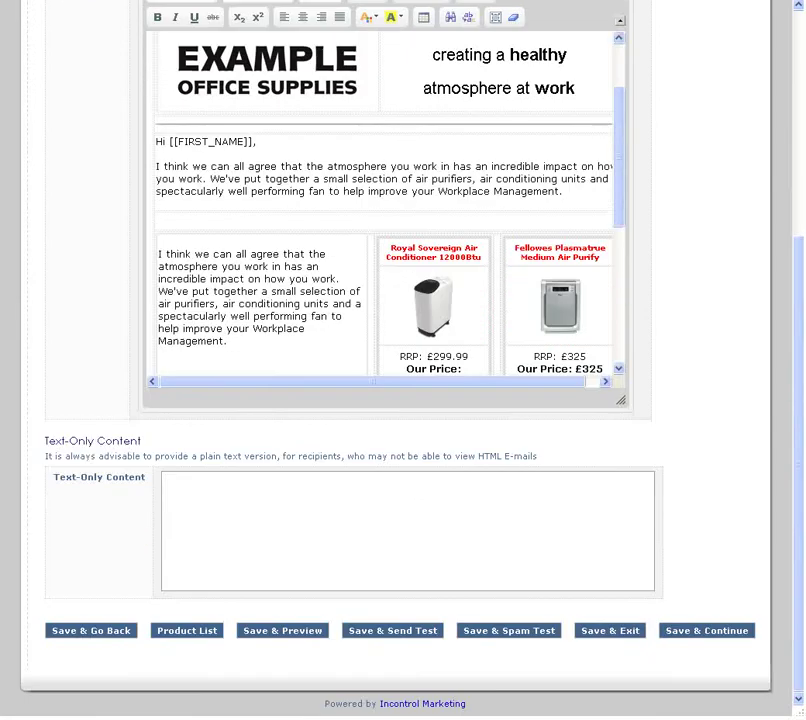
click(417, 494)
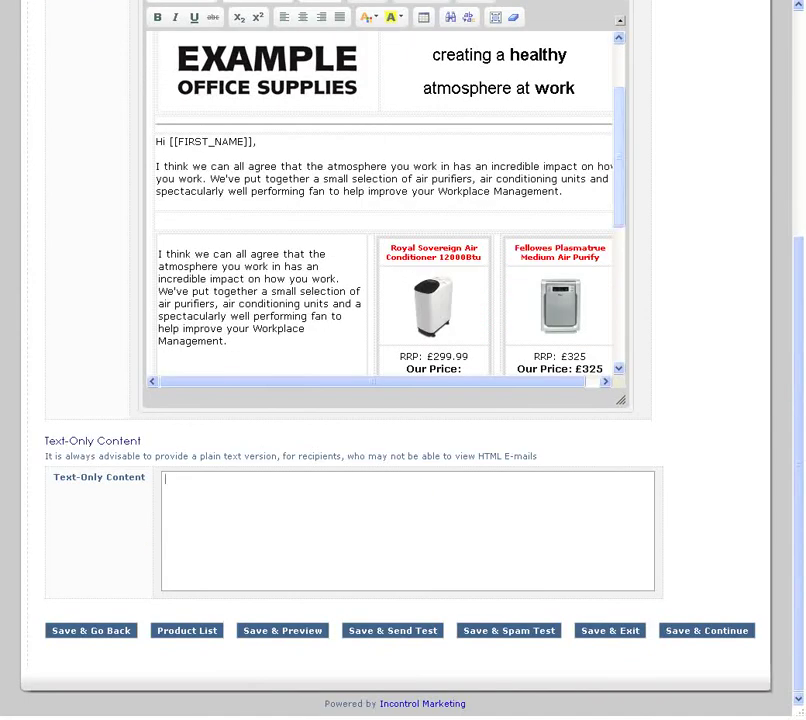
drag(622, 193, 622, 171)
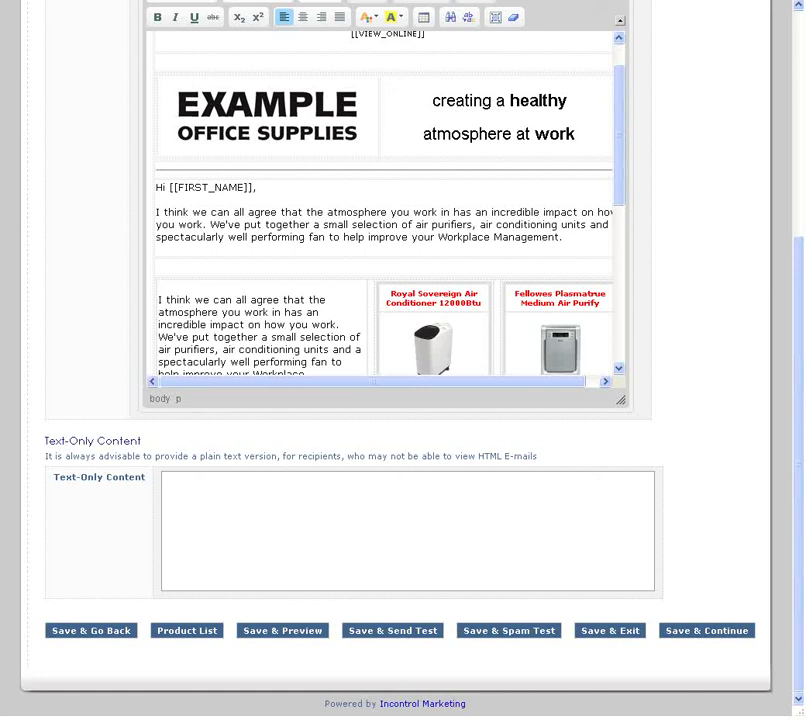
Copy the entire HTML email body and paste it as plain text into the Text-Only Content field
click(490, 211)
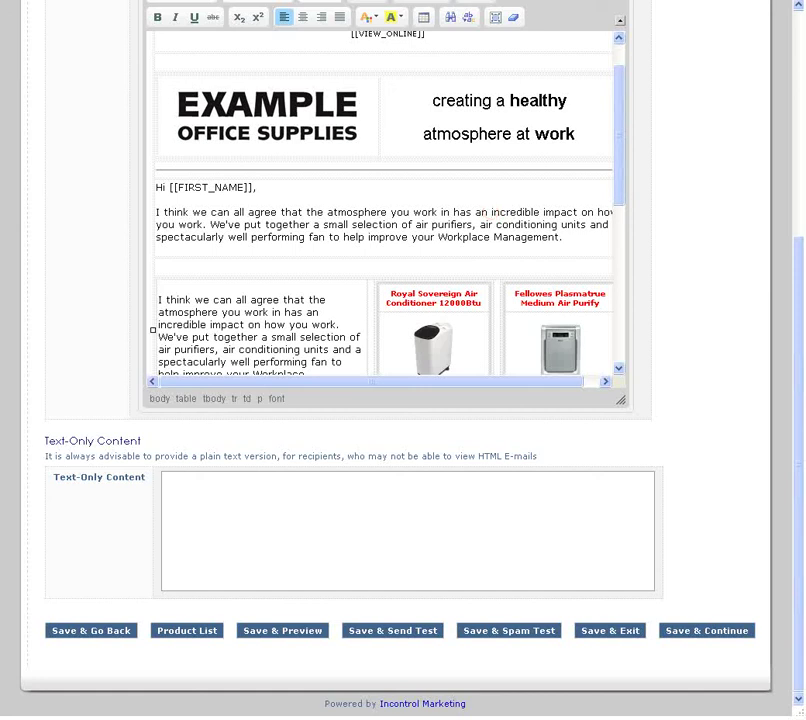
key(ctrl+a)
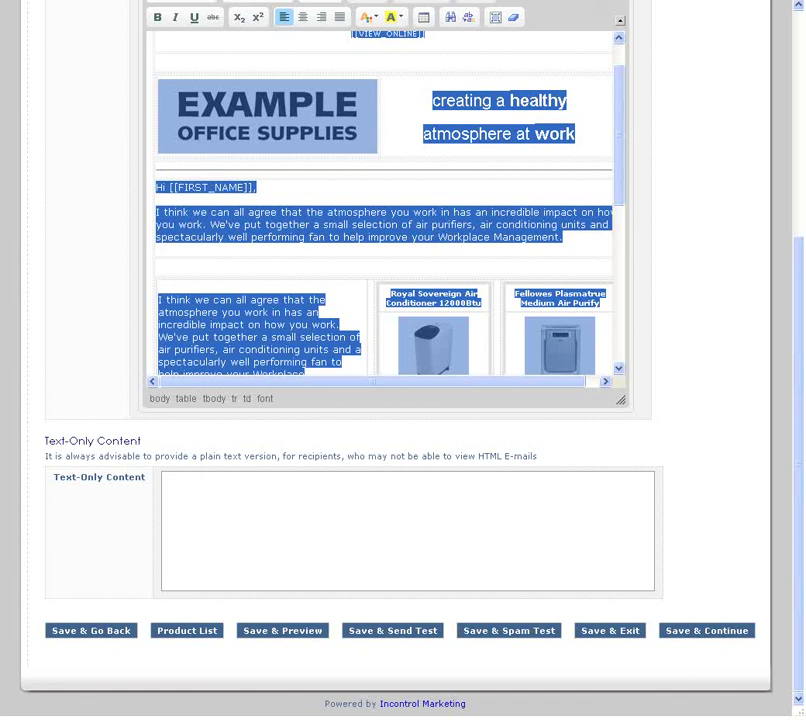
click(435, 490)
key(ctrl+v)
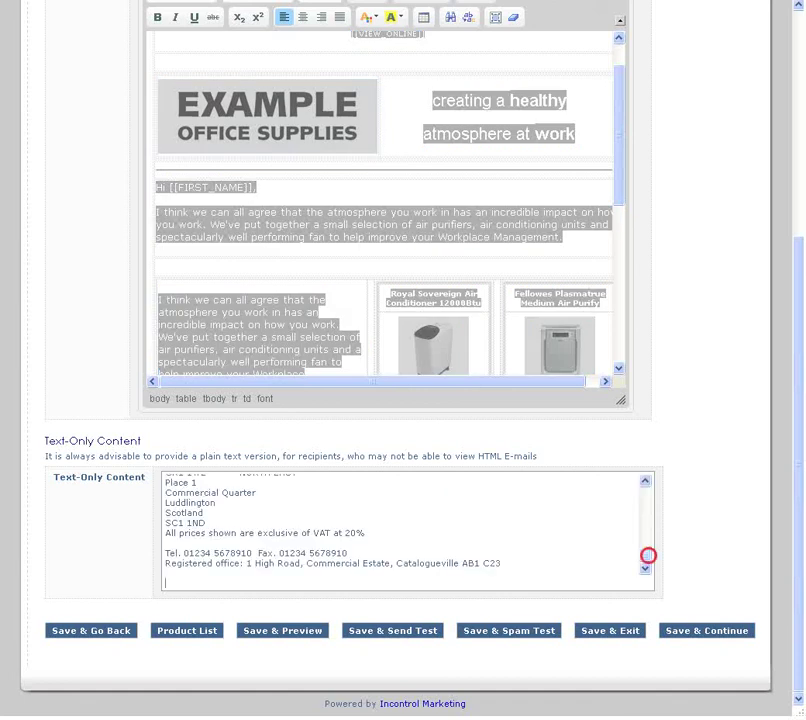
Tidy the blank lines around the "creating a healthy atmosphere at work" slogan and greeting in the plain text version, and save the content
drag(648, 552, 646, 488)
click(171, 547)
key(Delete)
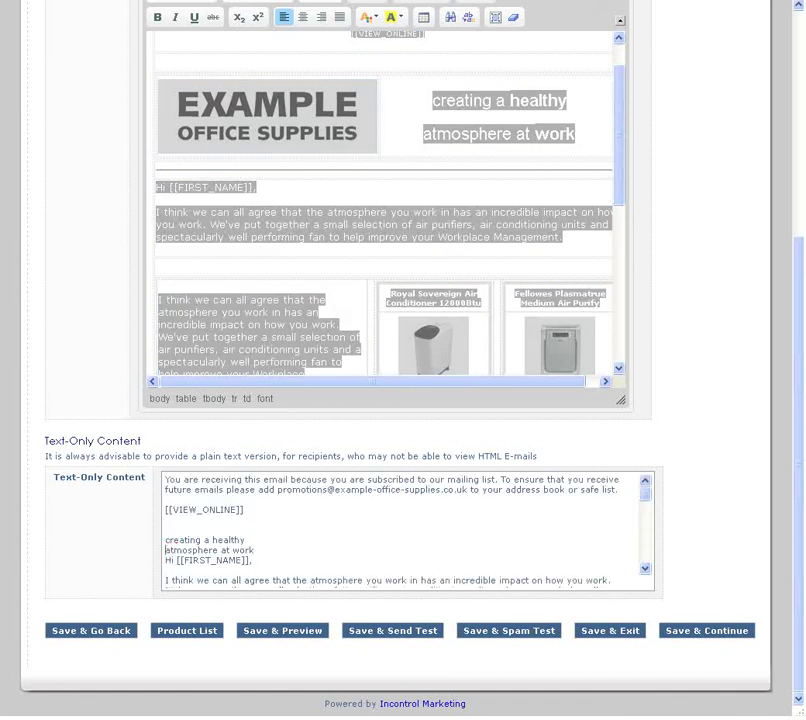
key(Up)
key(BackSpace)
key(Down)
key(Return)
key(BackSpace)
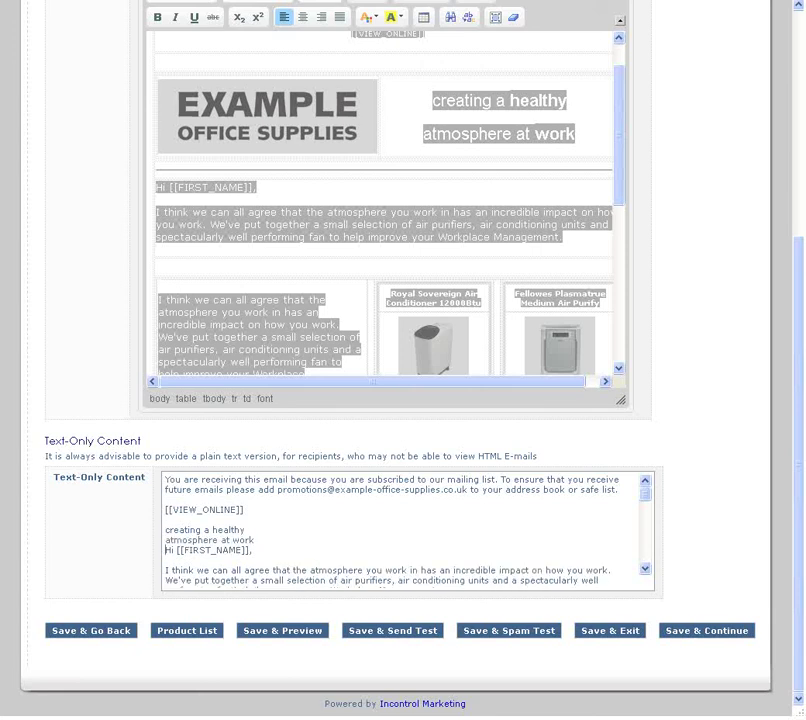
key(Down)
key(Return)
drag(644, 491, 645, 556)
click(648, 572)
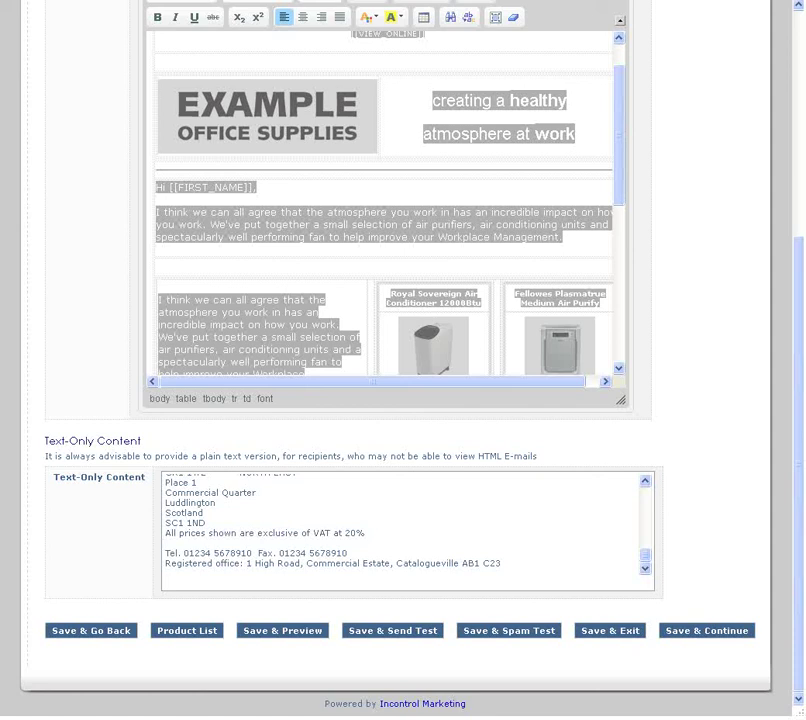
click(688, 630)
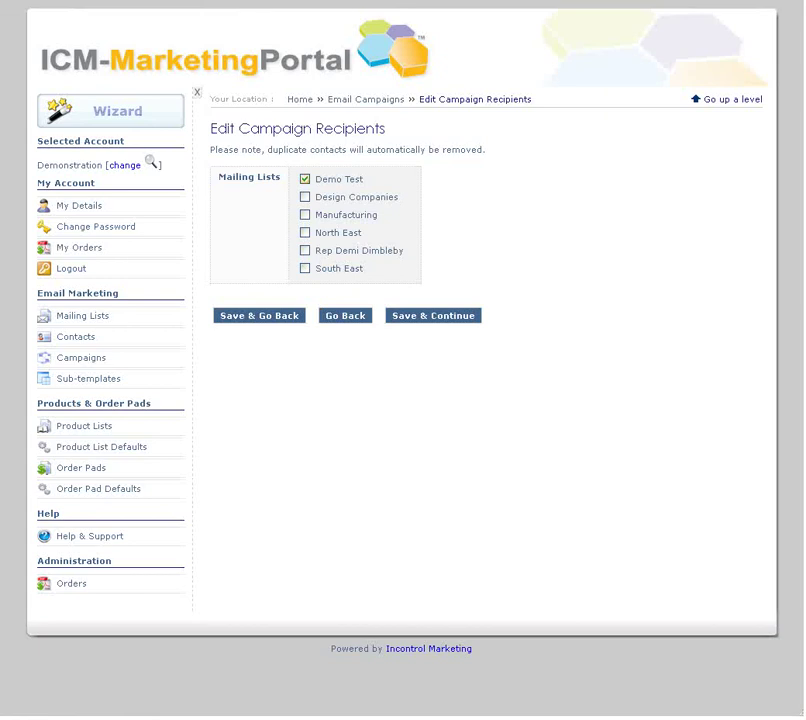
Set the campaign recipients to the Demo Test mailing list and save to continue to the campaign confirmation
click(305, 179)
click(462, 316)
click(305, 197)
click(305, 214)
click(307, 213)
click(460, 315)
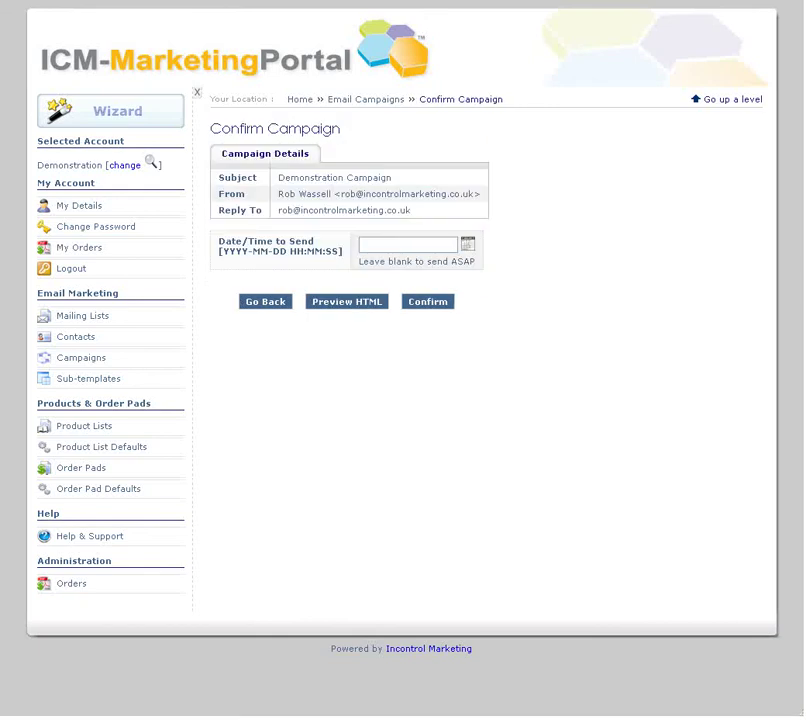
click(468, 243)
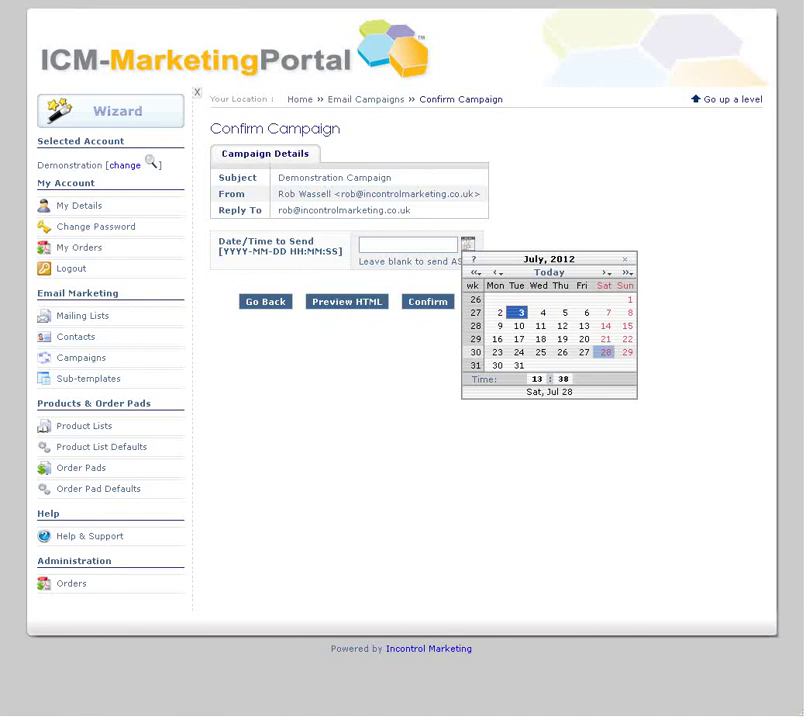
click(603, 272)
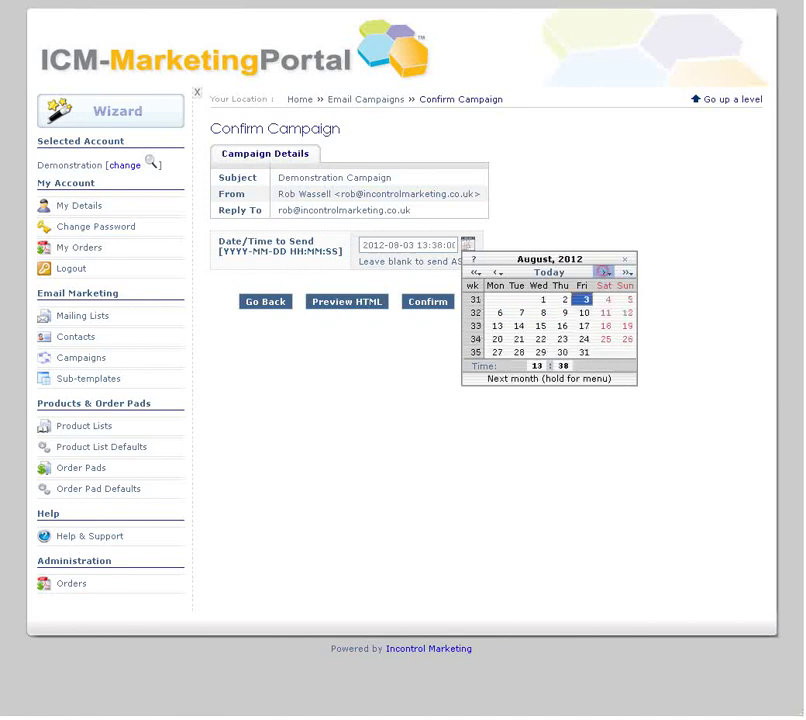
click(603, 272)
click(590, 205)
click(445, 245)
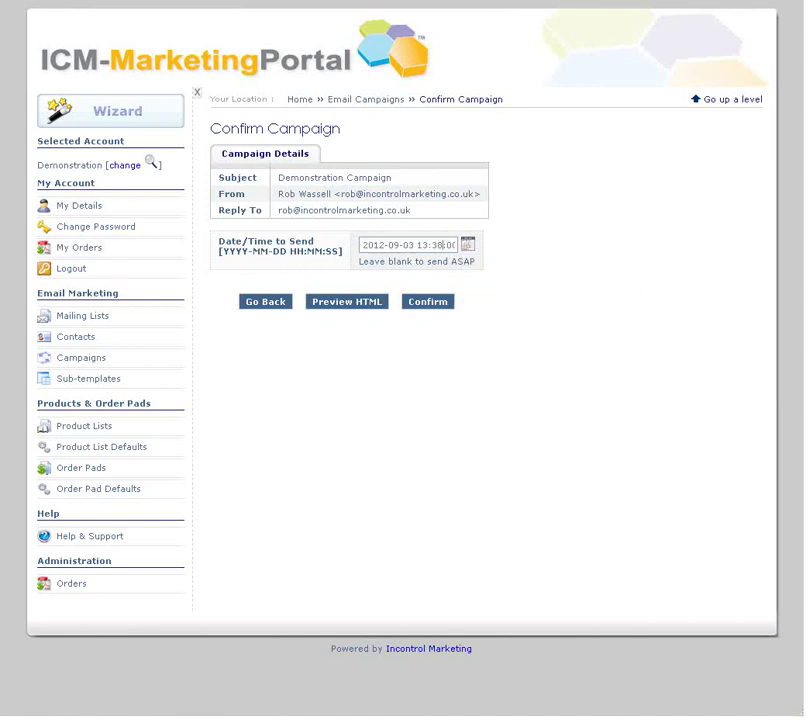
key(ctrl+a)
key(BackSpace)
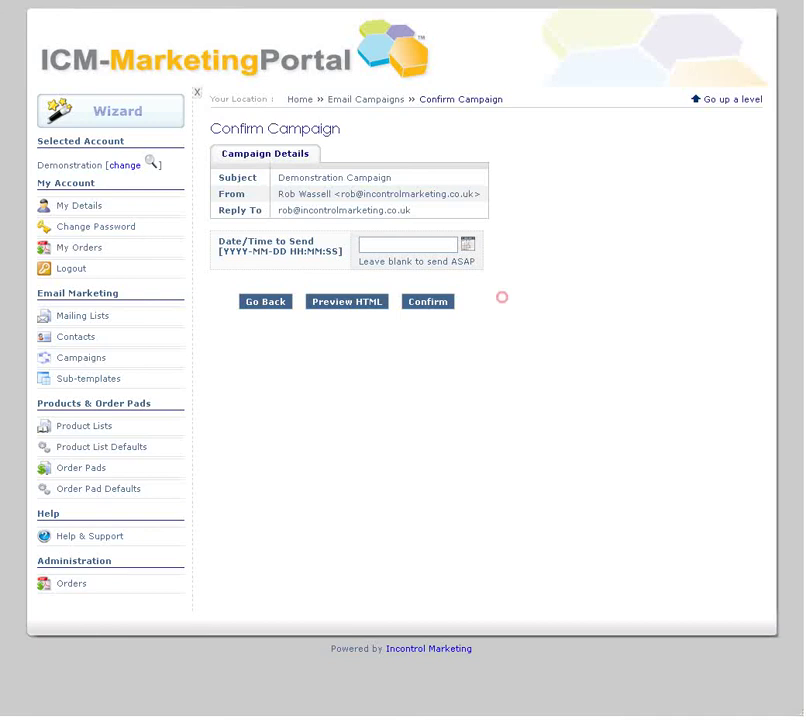
Confirm the campaign with the send date left blank for sending as soon as possible
click(428, 301)
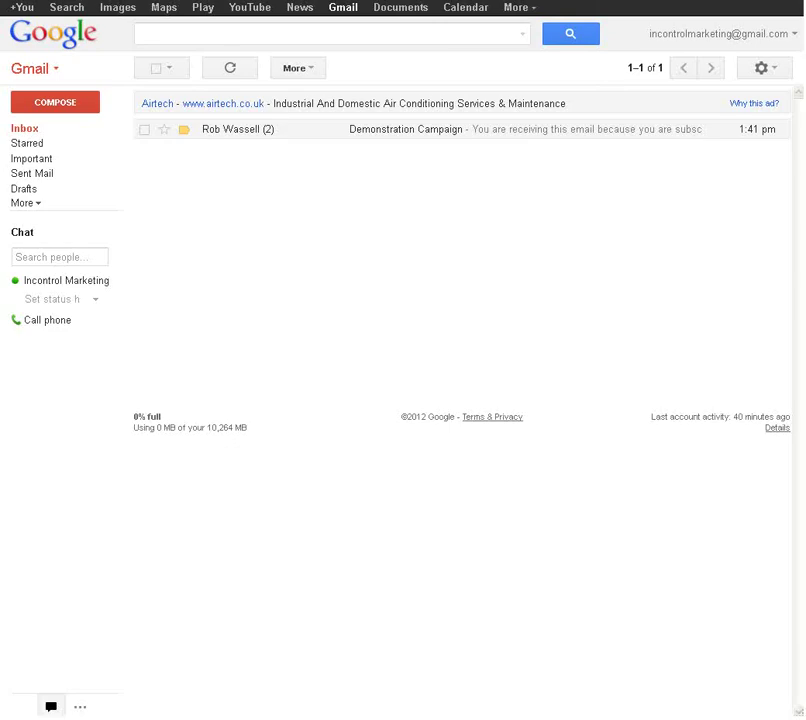
Switch to Gmail, open the received Demonstration Campaign email and check its greeting, products, price list and office addresses
click(405, 129)
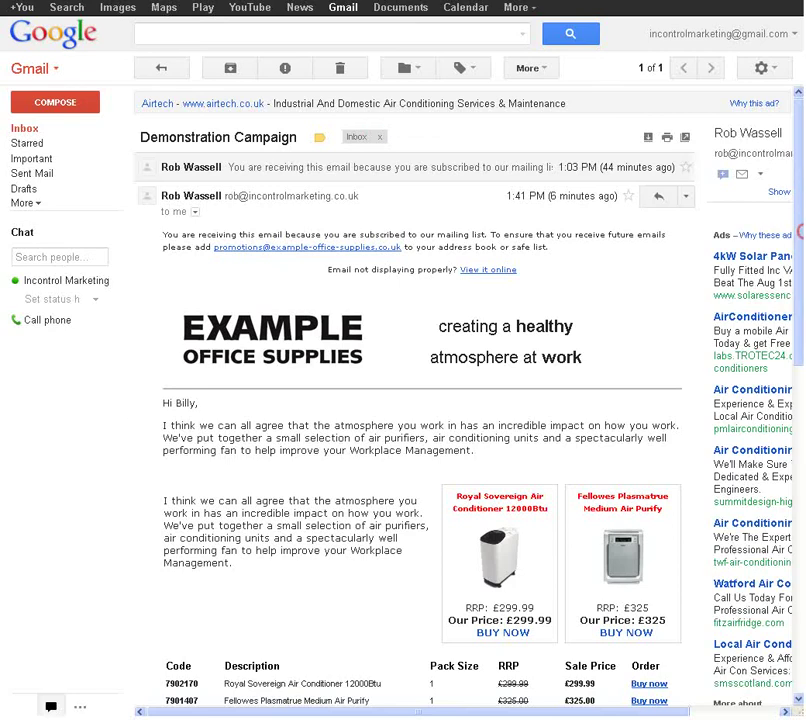
scroll(415, 400, down, 5)
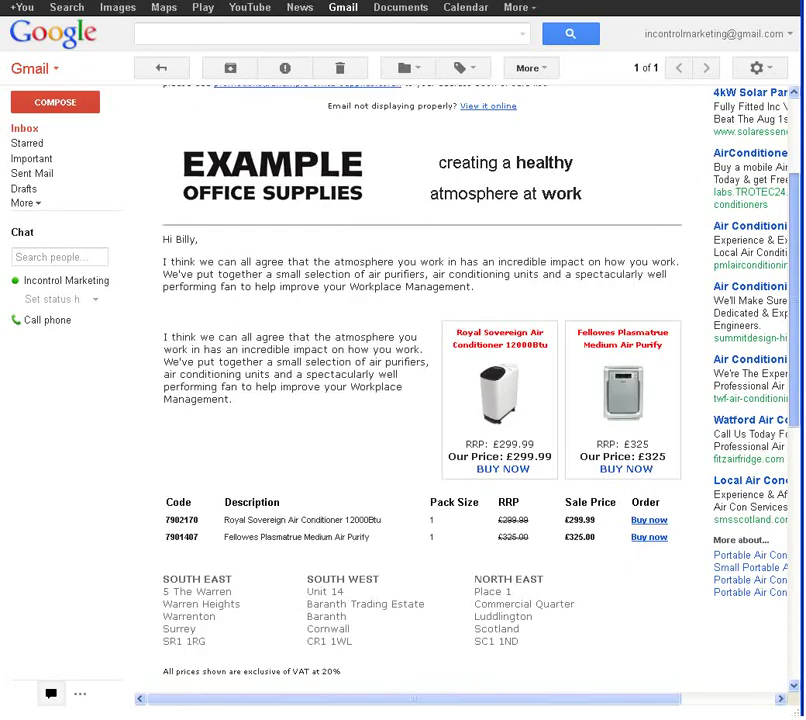
scroll(773, 215, up, 5)
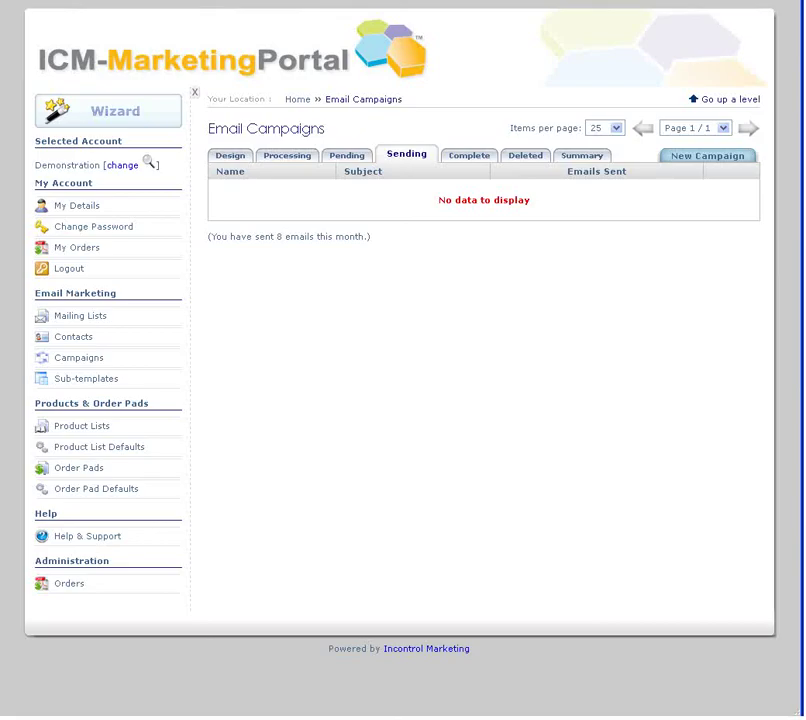
Return to the marketing portal, view the report of the completed campaign sent 03-Jul-2012 13:42 and list the contacts who opened it
click(469, 155)
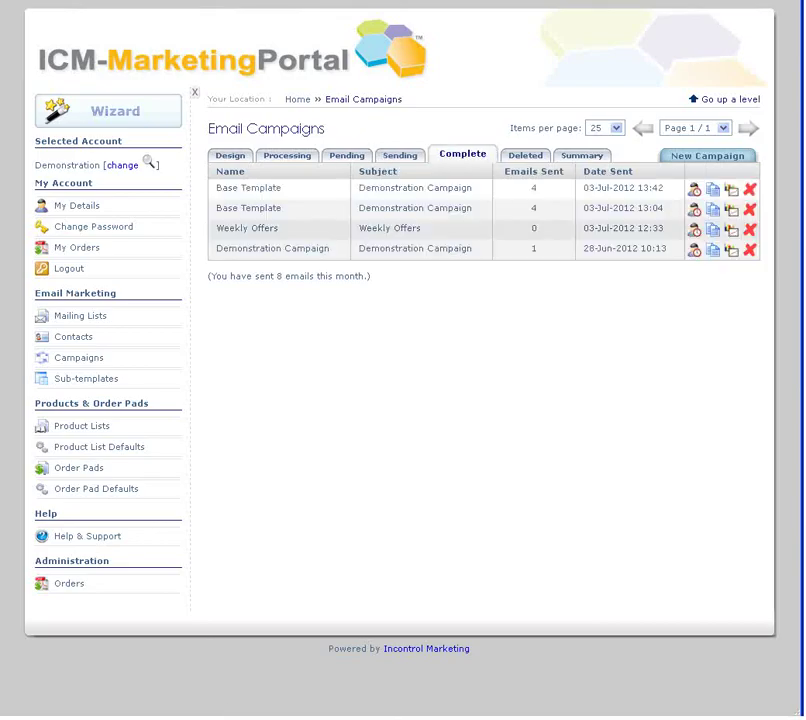
click(731, 189)
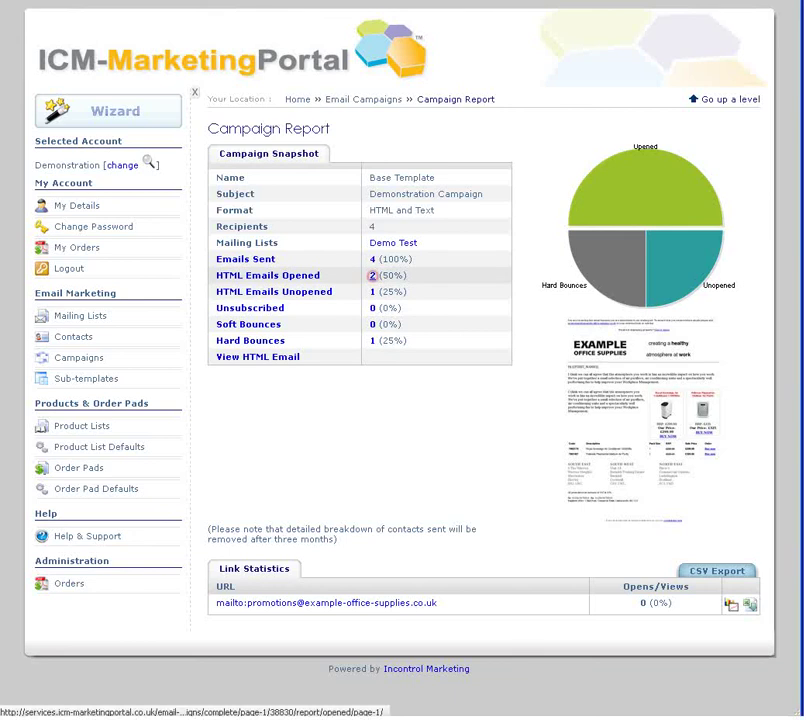
click(372, 276)
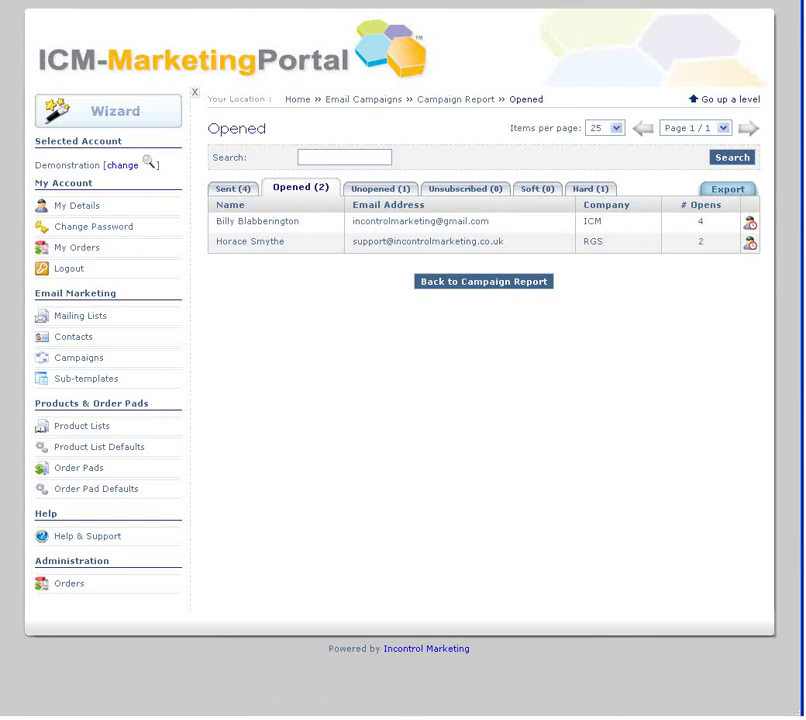
click(105, 357)
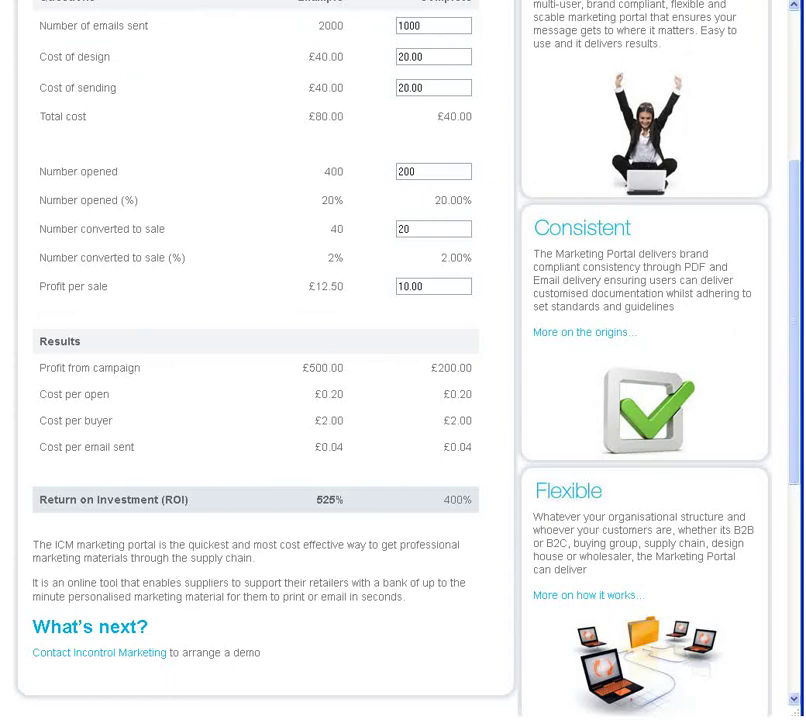
Review the ROI calculator's inputs and return on investment, and open the Incontrol Marketing contact form for arranging a demo
drag(795, 397, 794, 165)
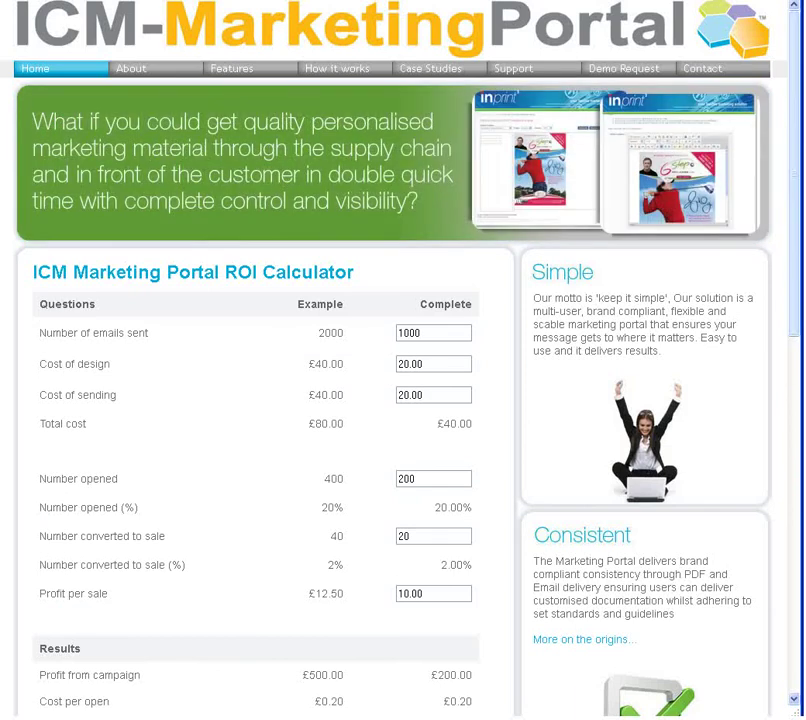
drag(794, 128, 794, 208)
drag(793, 240, 779, 300)
drag(481, 451, 444, 451)
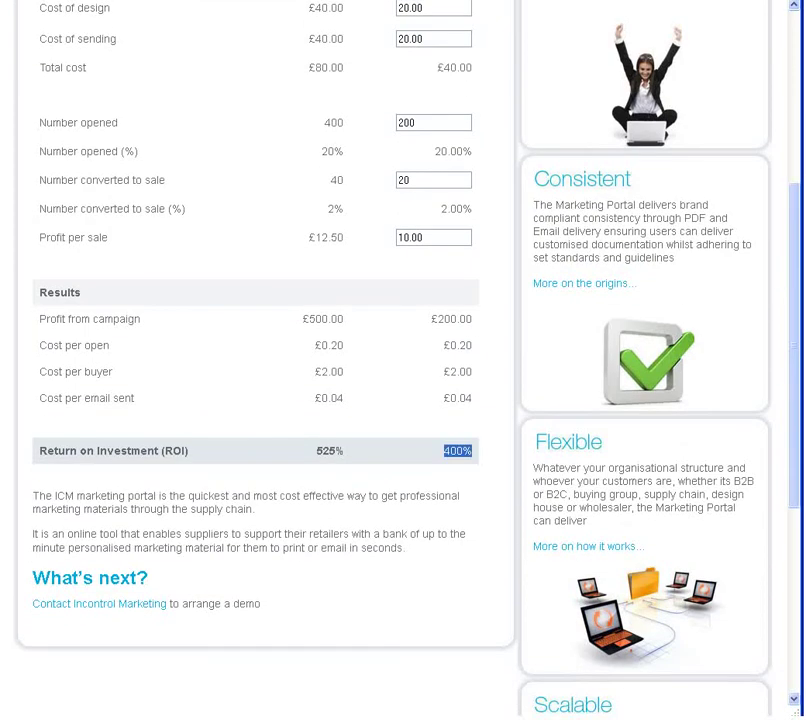
click(122, 604)
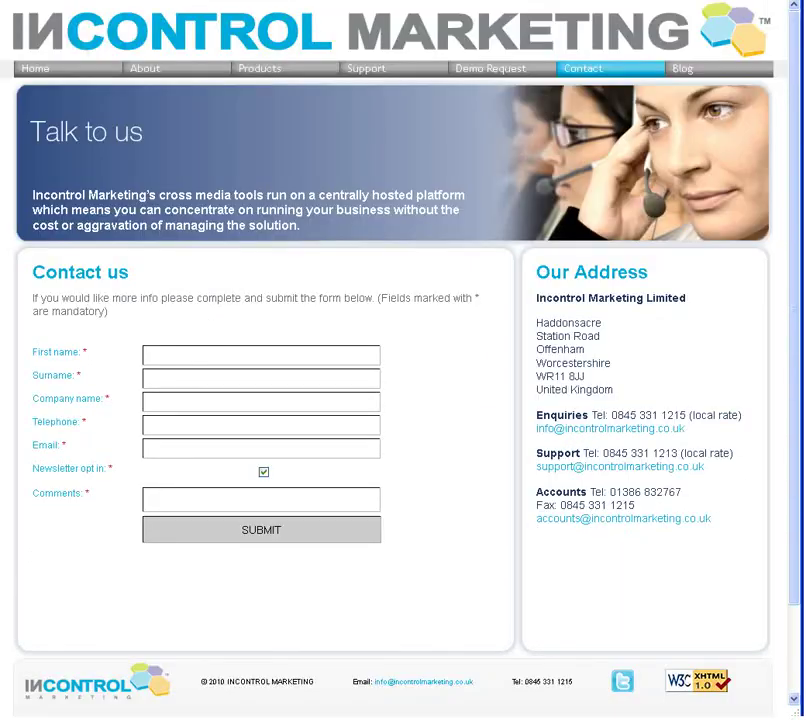